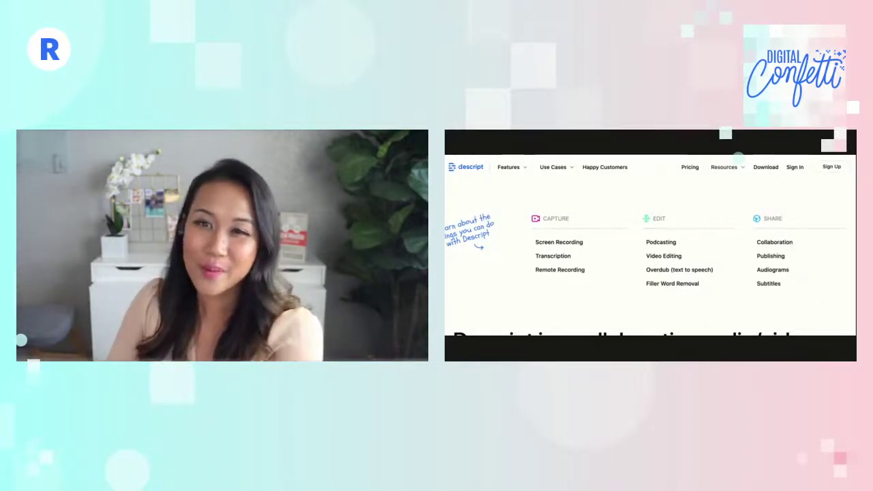
# Look through the Descript homepage, from the product description to the editor preview
pyautogui.scroll(-3, 605, 246)
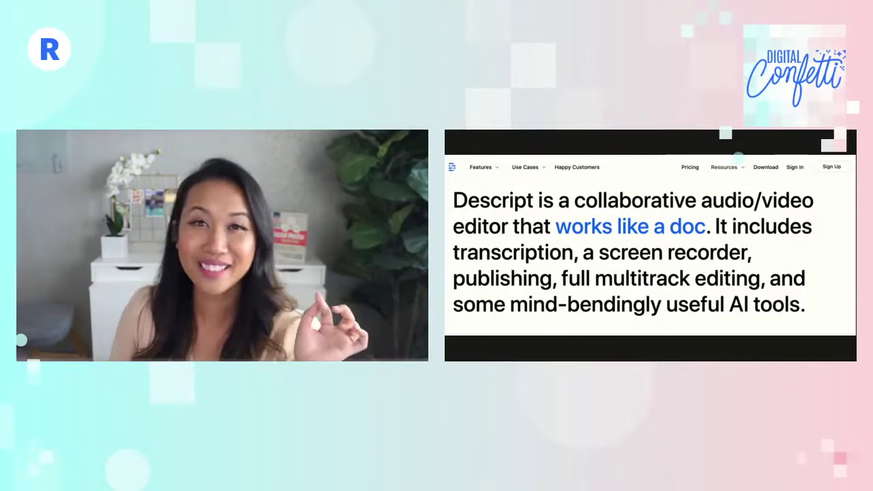
pyautogui.scroll(-1, 650, 246)
pyautogui.scroll(-5, 650, 246)
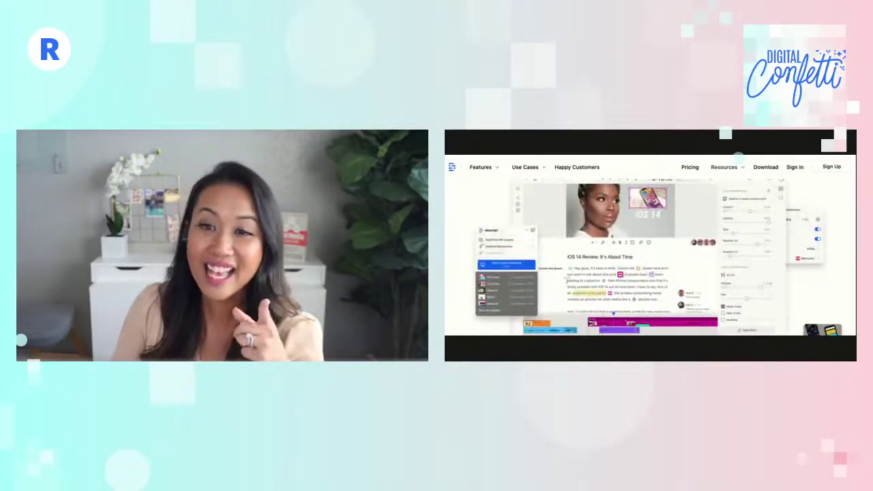
pyautogui.scroll(-5, 650, 245)
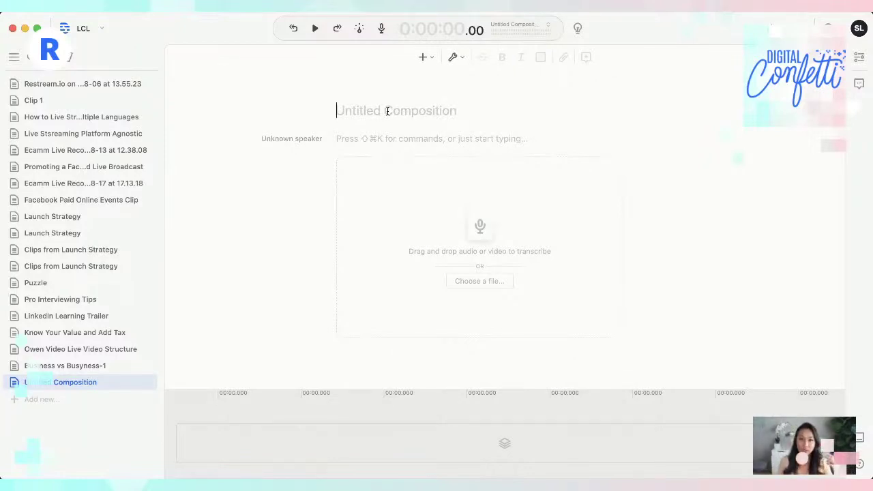
# Title the untitled composition with the featured speaker's full name
pyautogui.write('Xay')
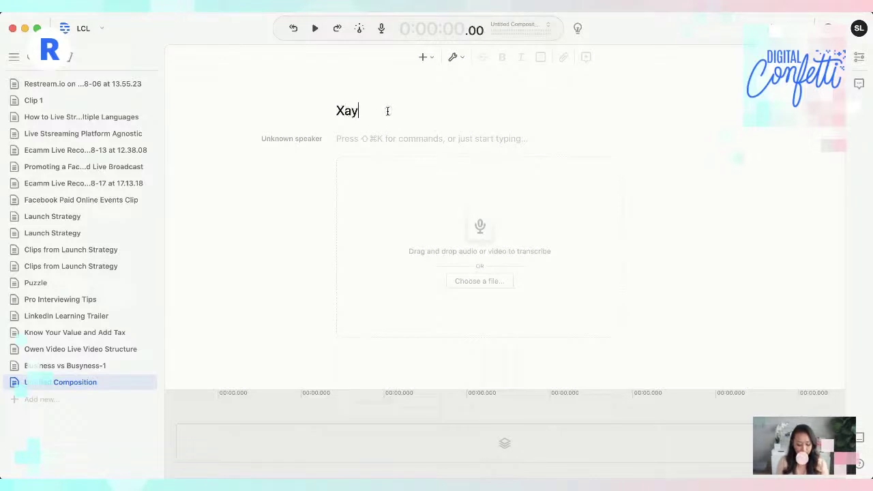
pyautogui.write('Li Barclay')
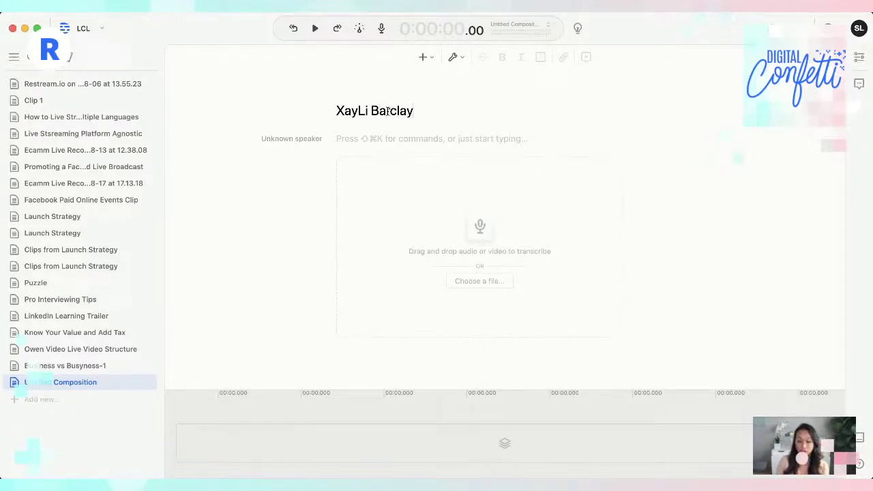
pyautogui.press('Return')
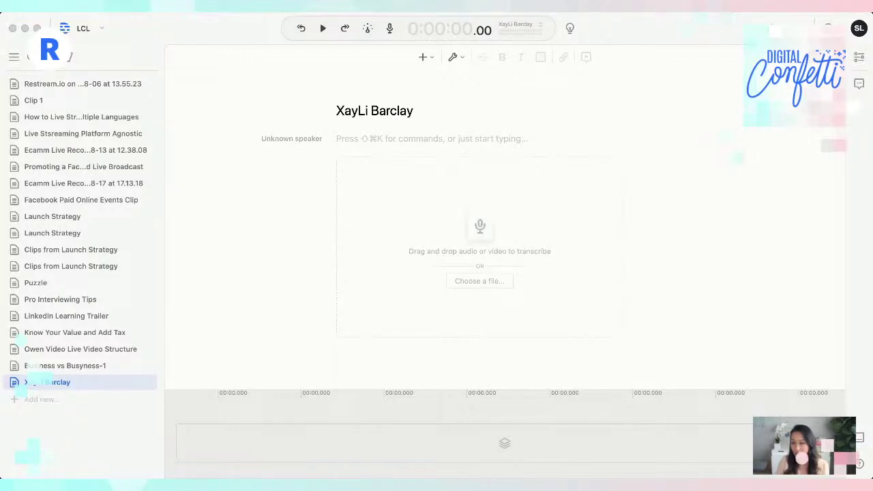
# Add Livestreaming Gift Guide.mov to the composition and transcribe it automatically, with speaker detection set to 1 speaker
pyautogui.moveTo(410, 227); pyautogui.dragTo(376, 224)
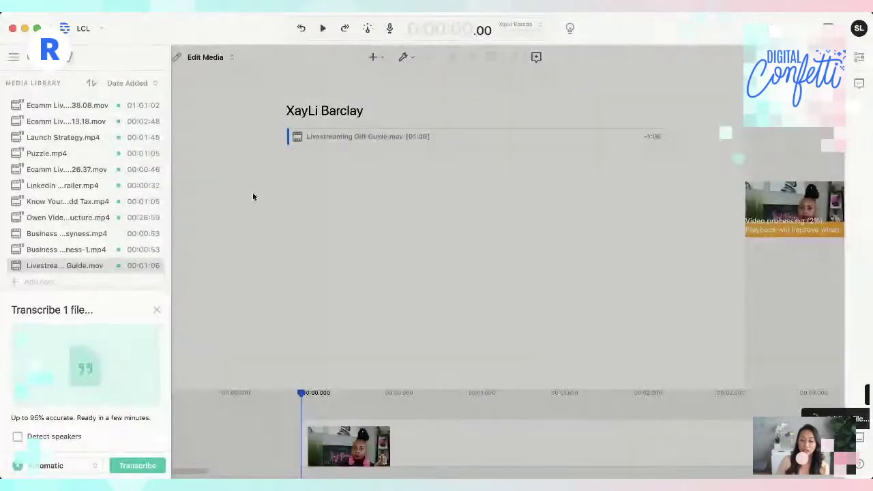
pyautogui.click(46, 444)
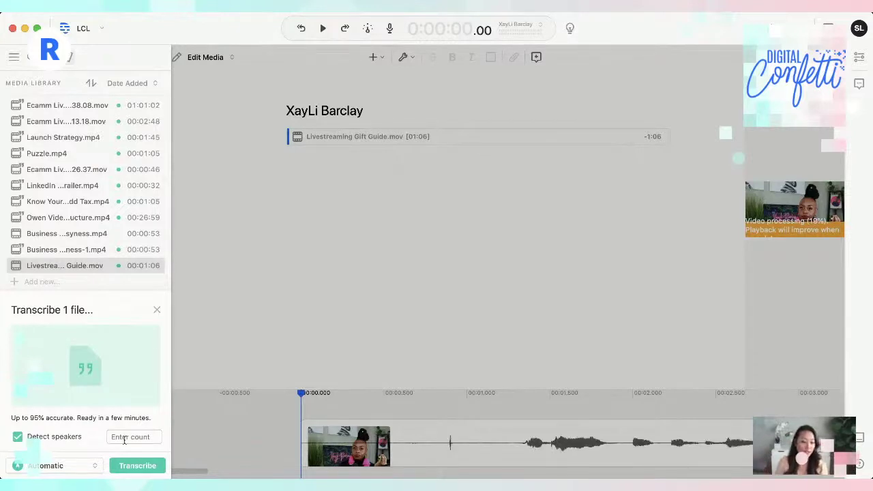
pyautogui.click(133, 439)
pyautogui.write('1')
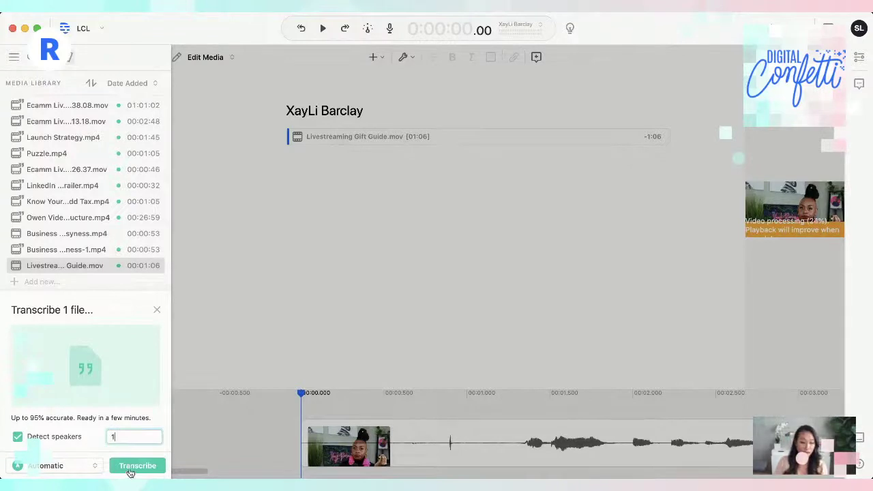
pyautogui.click(132, 470)
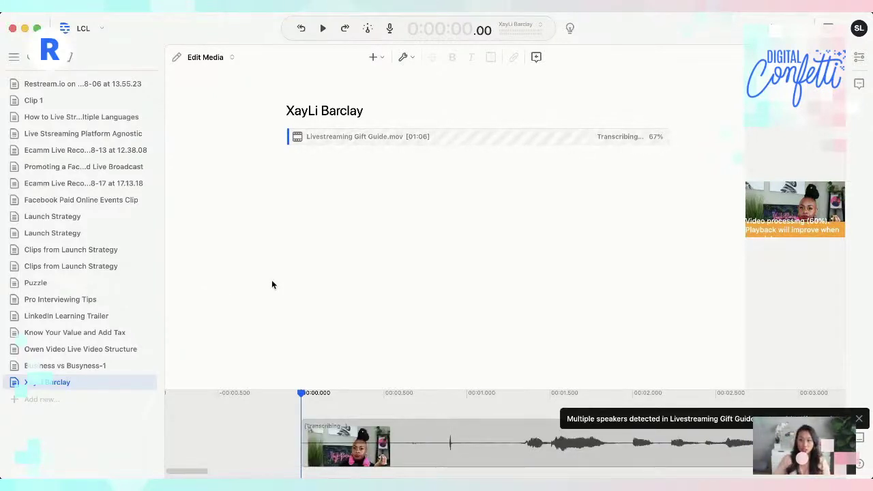
# Check the clip's transcription progress and examine its audio waveform along the timeline
pyautogui.moveTo(631, 142)
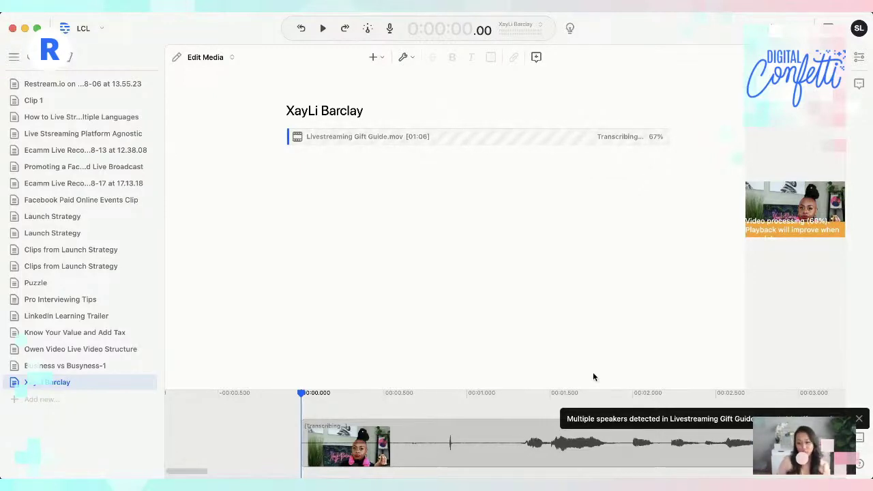
pyautogui.hscroll(2, 593, 447)
pyautogui.hscroll(10, 592, 446)
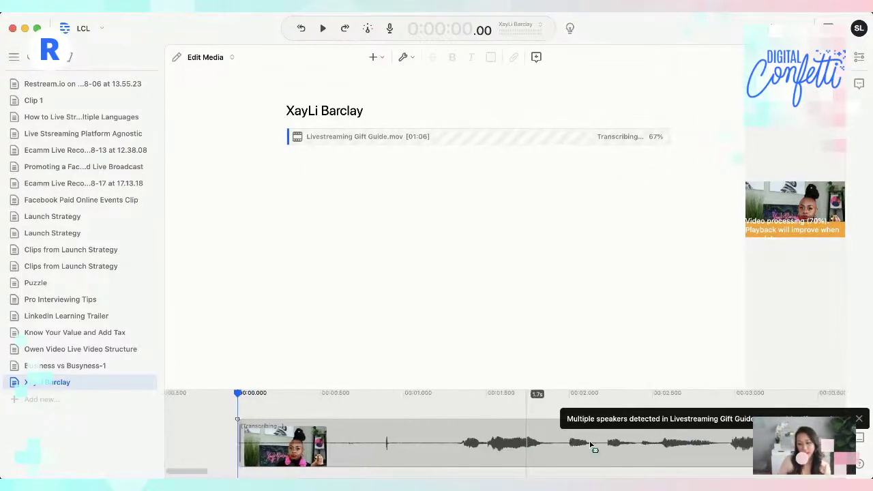
pyautogui.hscroll(8, 592, 447)
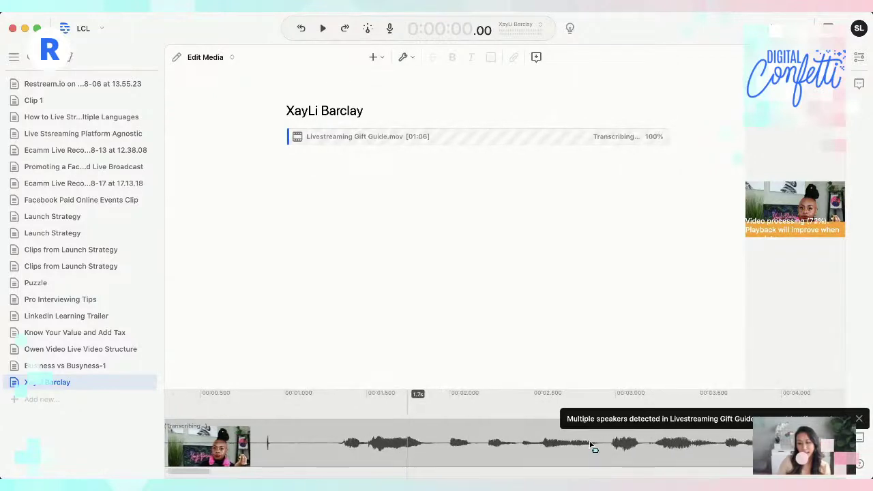
pyautogui.hscroll(14, 592, 445)
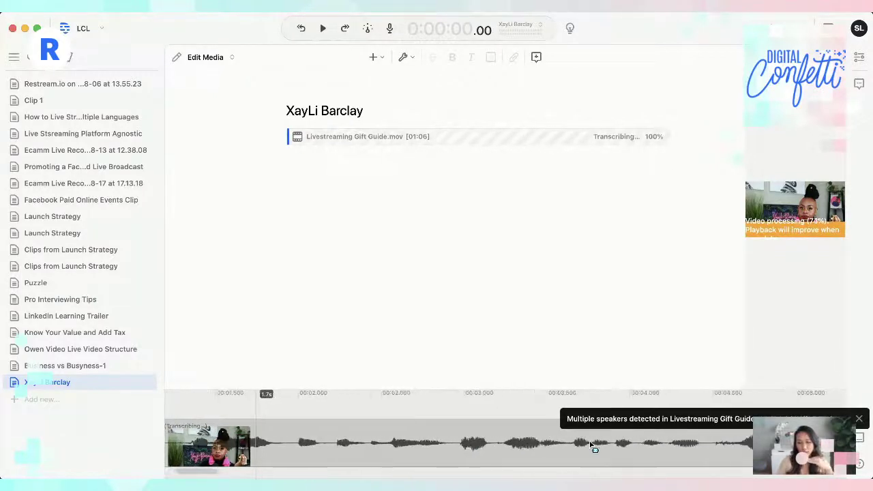
pyautogui.hscroll(20, 591, 445)
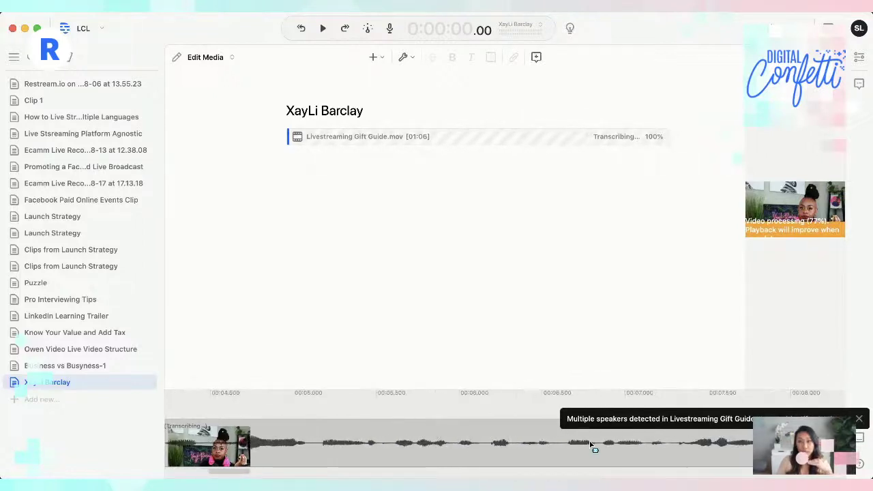
pyautogui.hscroll(20, 591, 445)
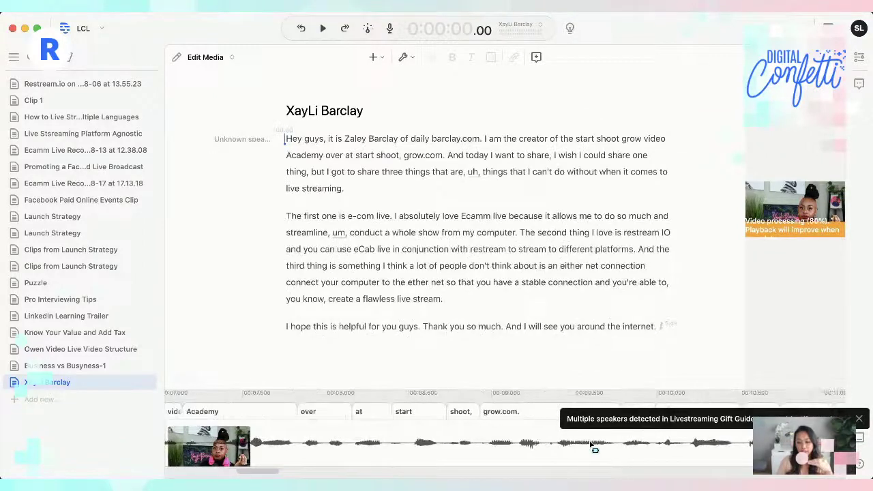
pyautogui.hscroll(1, 592, 445)
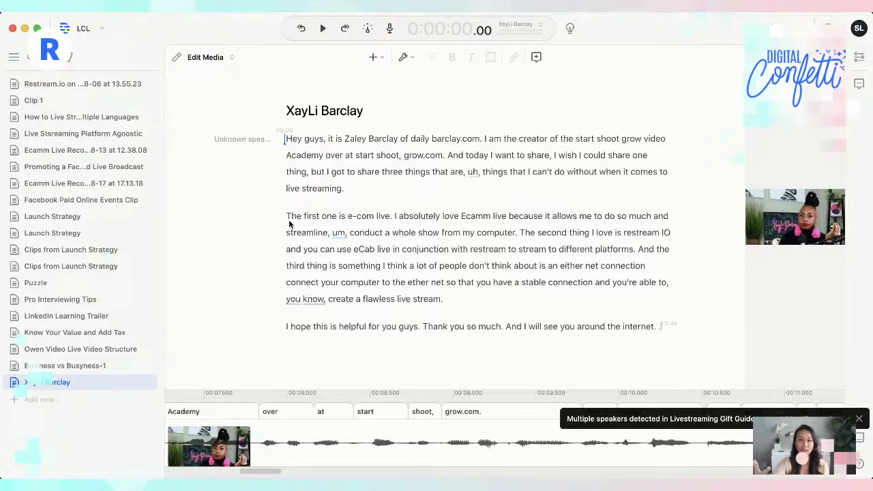
# Choose Edit Media mode and play the clip's opening, pausing before "I wish I could share"
pyautogui.click(218, 60)
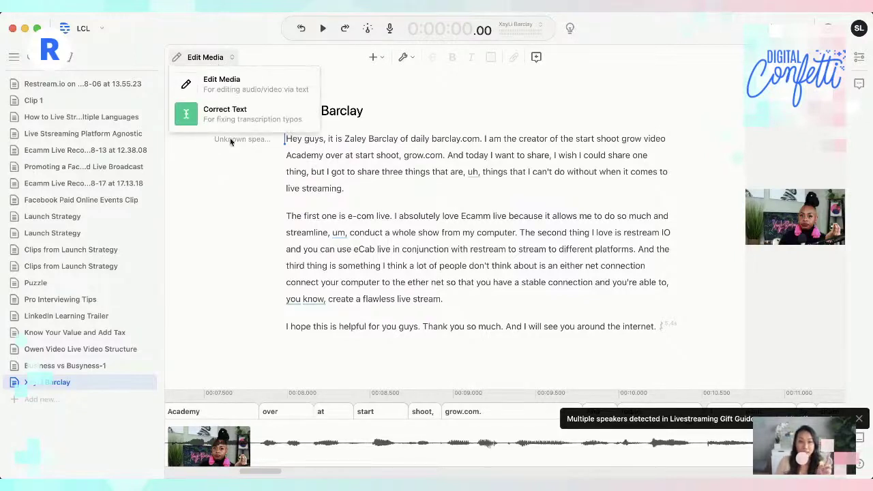
pyautogui.click(253, 92)
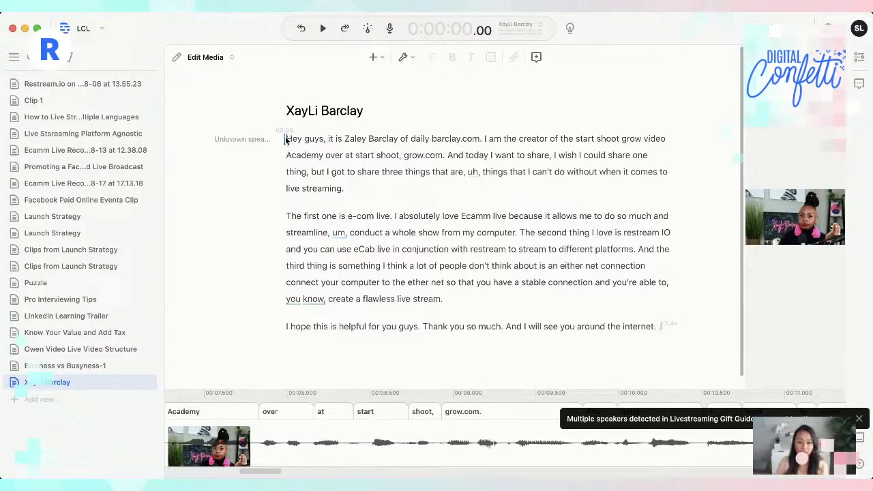
pyautogui.press('space')
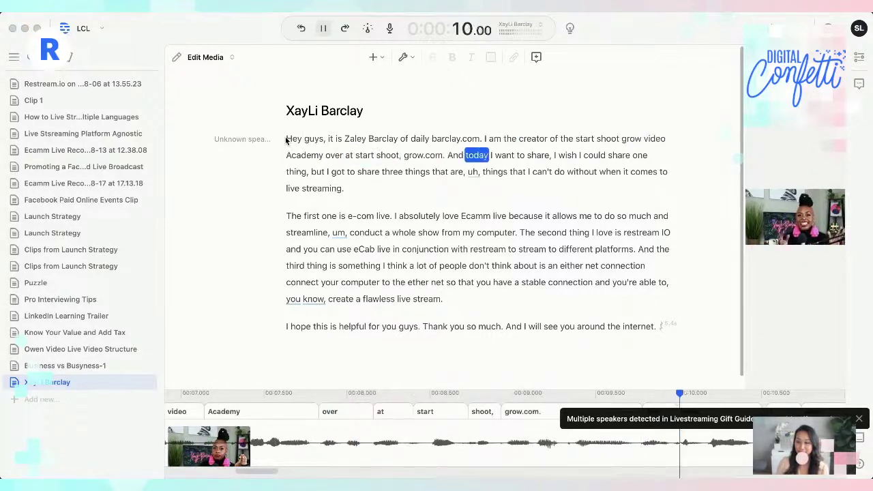
pyautogui.press('space')
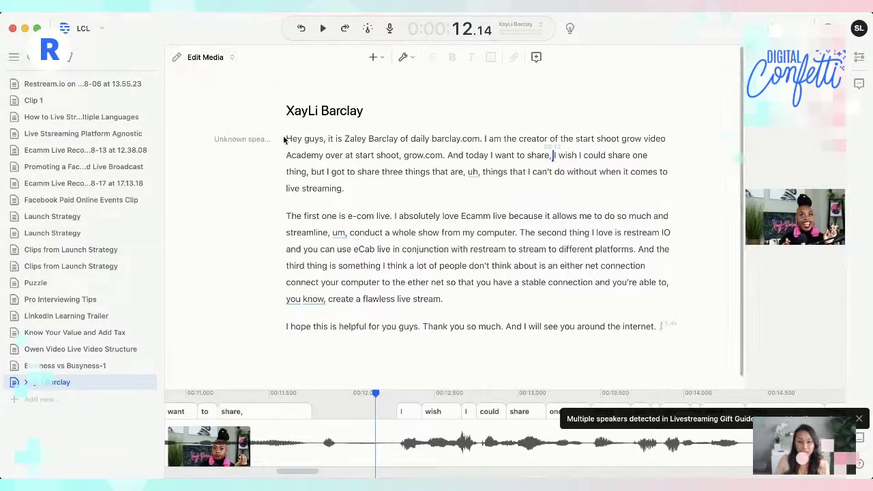
# Cut the opening from "Hey guys" through "And" out of the transcript and play back the shortened beginning
pyautogui.moveTo(287, 139); pyautogui.dragTo(447, 157)
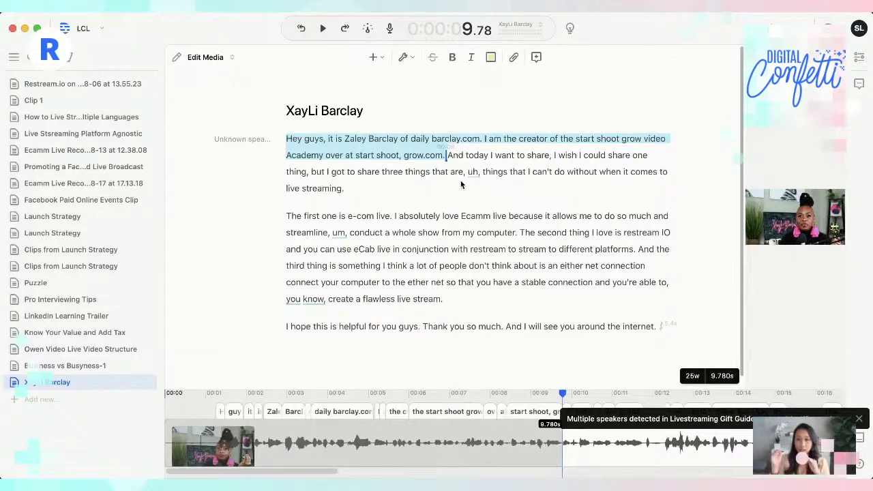
pyautogui.moveTo(447, 157); pyautogui.dragTo(278, 142)
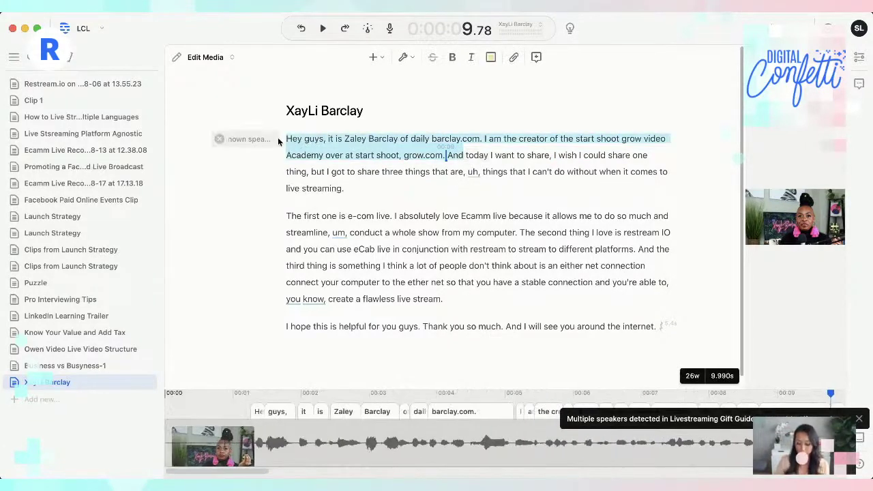
pyautogui.press('BackSpace')
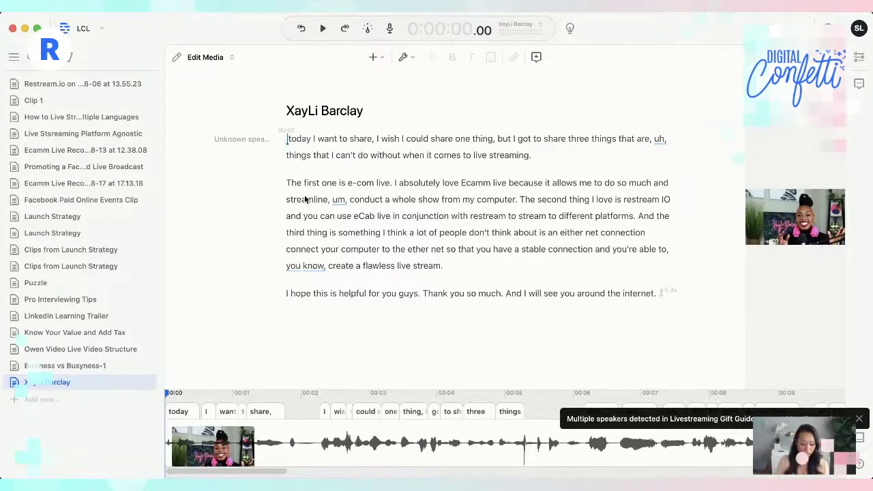
pyautogui.press('space')
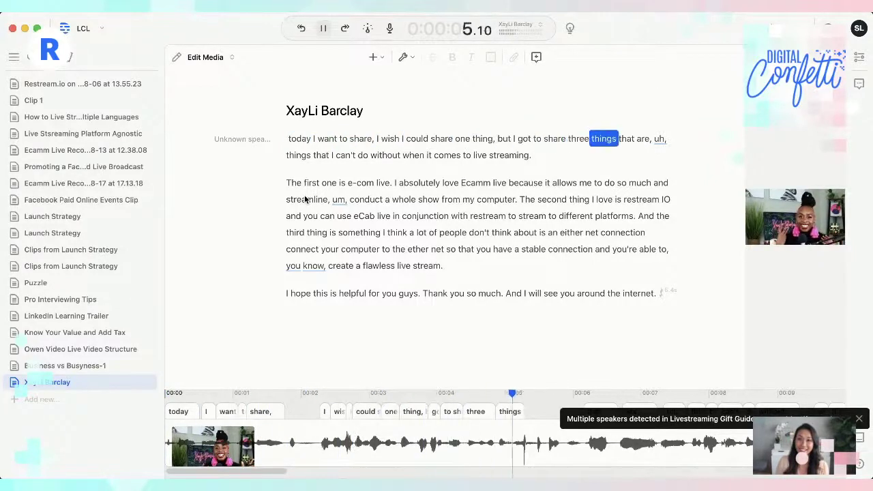
pyautogui.press('space')
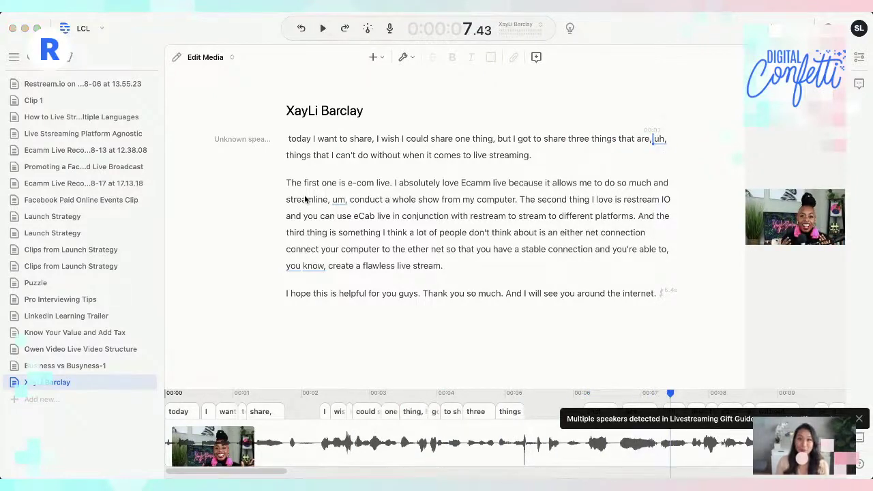
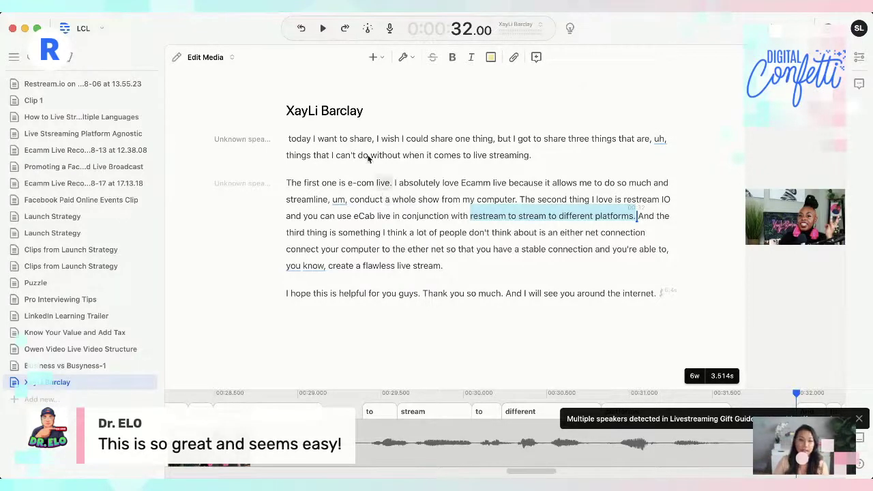
# Undo the cut of the introduction from "Hey guys" through "And"
pyautogui.click(217, 59)
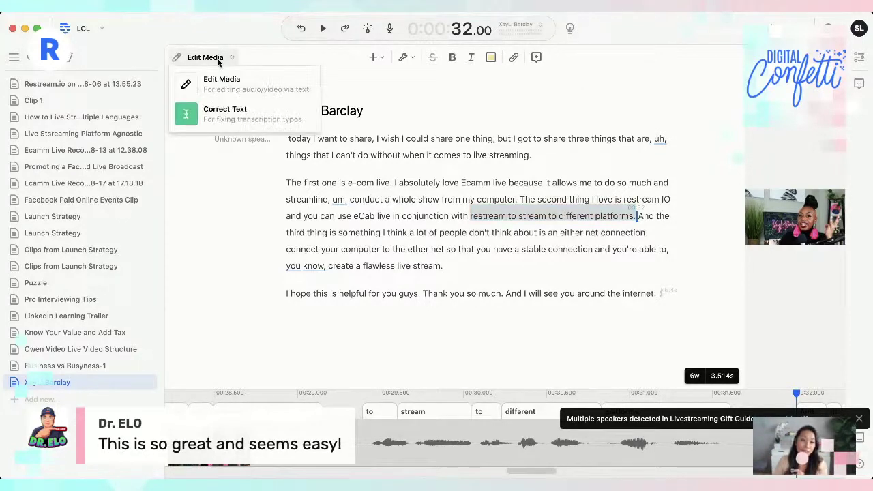
pyautogui.click(240, 120)
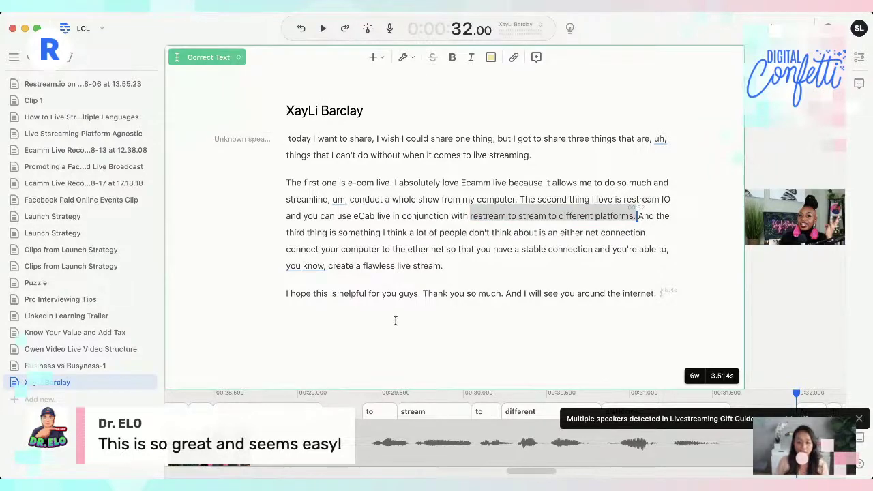
pyautogui.press('Escape')
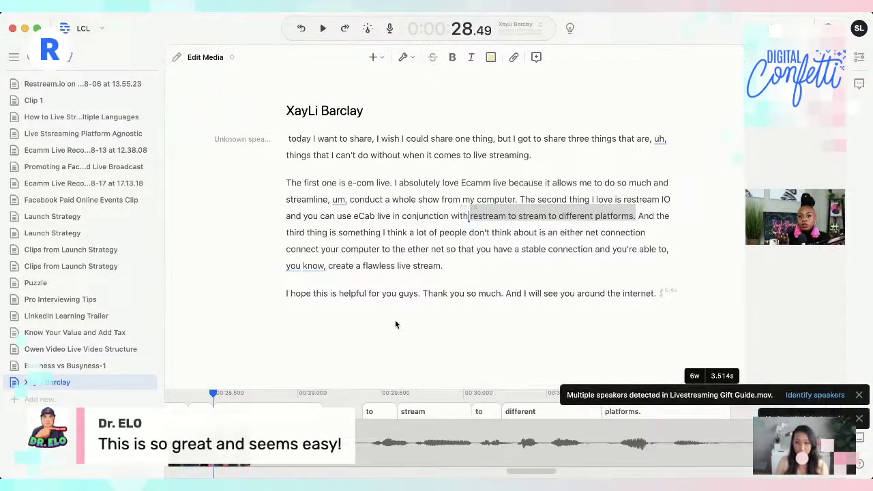
pyautogui.press('super+z')
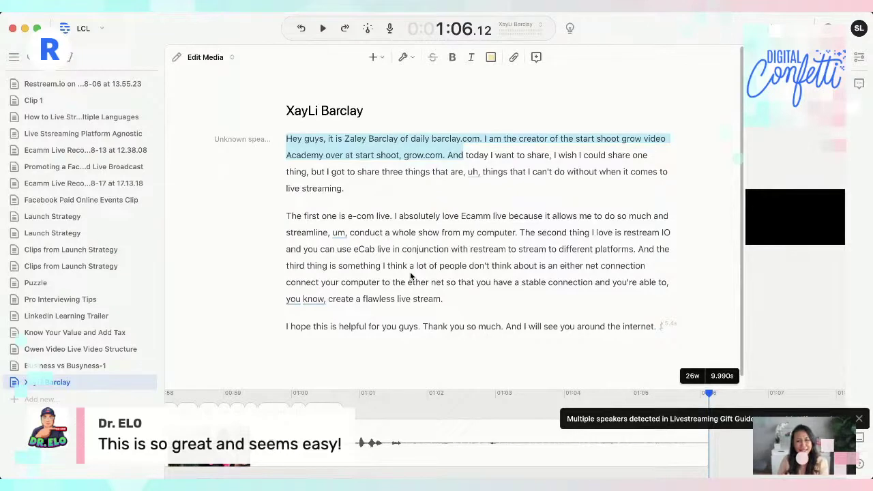
# Switch to Correct Text mode and correct the speaker's misheard first name in the opening sentence to match the composition title
pyautogui.click(220, 58)
pyautogui.click(232, 113)
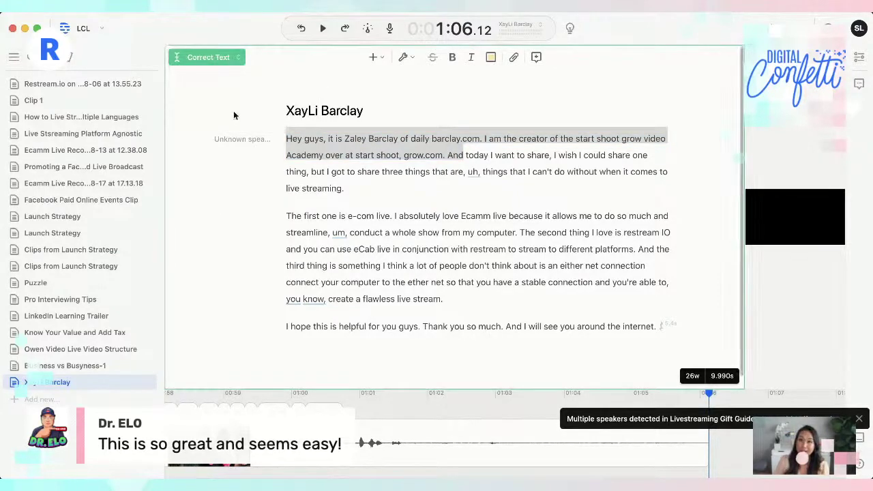
pyautogui.click(295, 140)
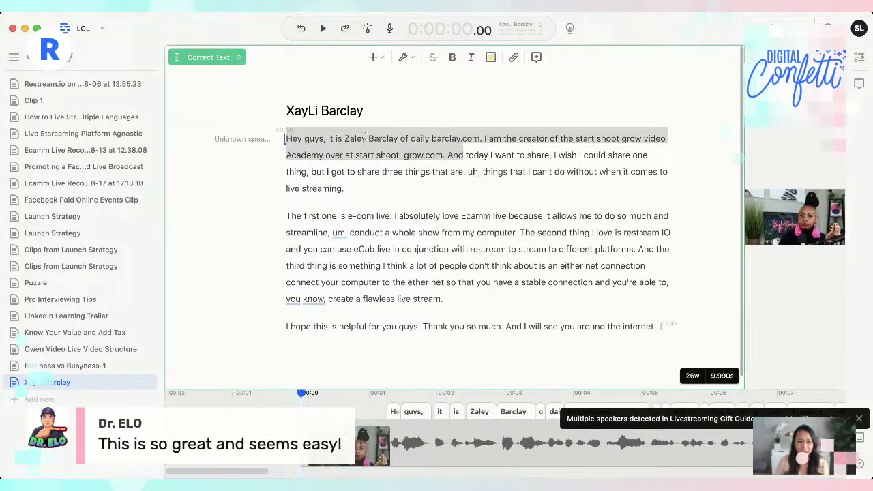
pyautogui.click(371, 199)
pyautogui.click(367, 139)
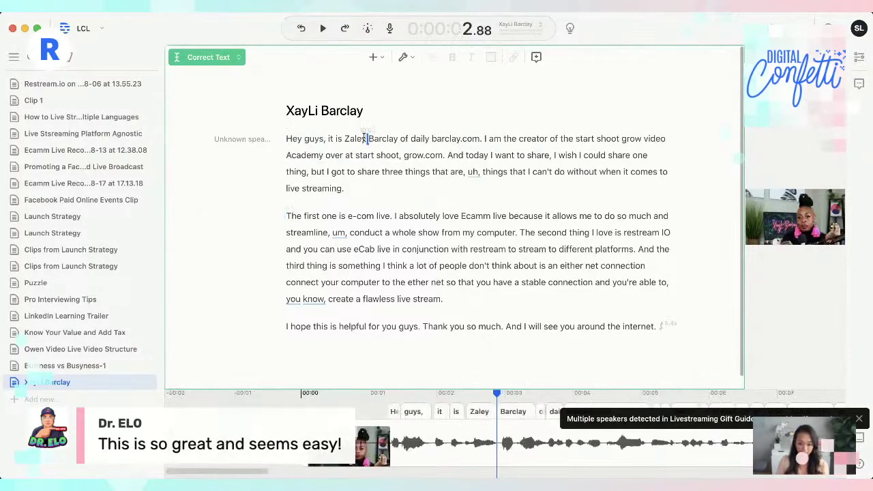
pyautogui.press('BackSpace')
pyautogui.press('BackSpace')
pyautogui.press('BackSpace')
pyautogui.press('BackSpace')
pyautogui.press('BackSpace')
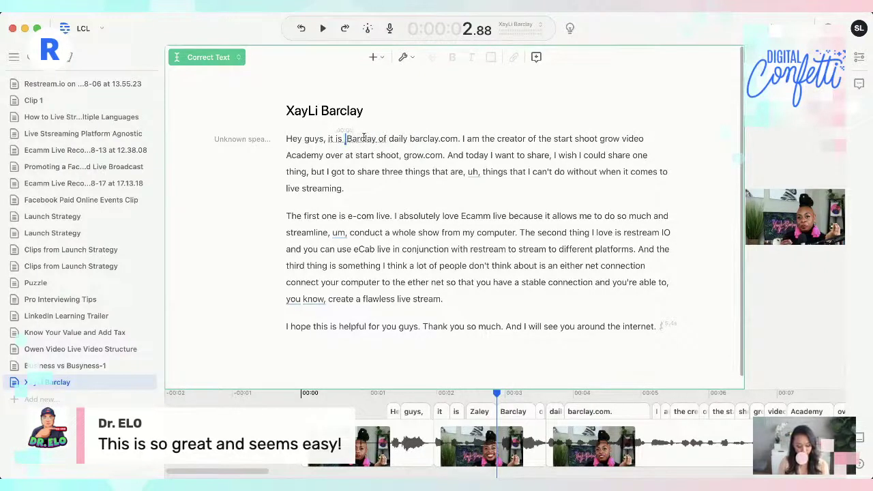
pyautogui.write('XayLi')
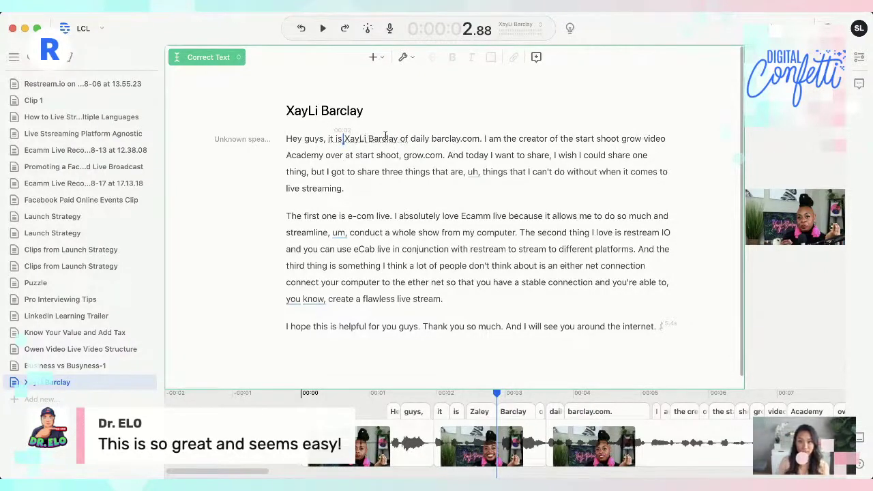
# Replace "daily" in the first sentence's web address with the speaker's lowercase first name, joined directly to the rest of the domain
pyautogui.click(431, 139)
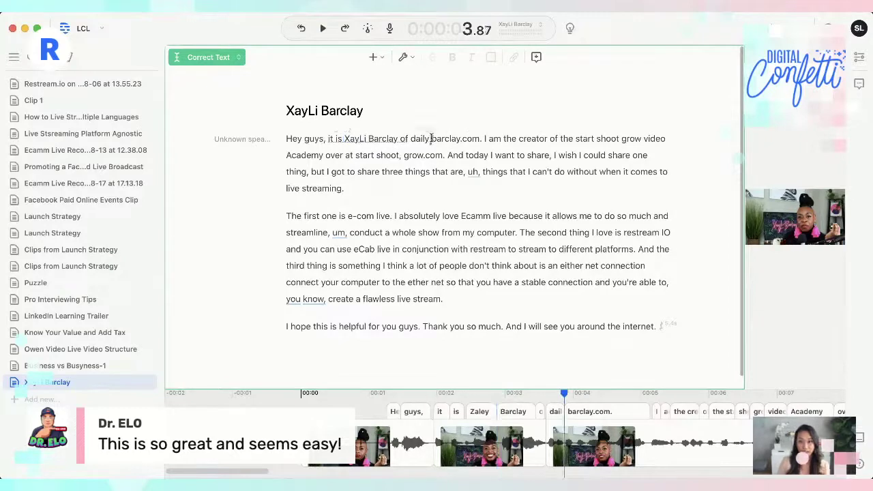
pyautogui.press('BackSpace')
pyautogui.press('BackSpace')
pyautogui.press('BackSpace')
pyautogui.press('BackSpace')
pyautogui.press('BackSpace')
pyautogui.press('BackSpace')
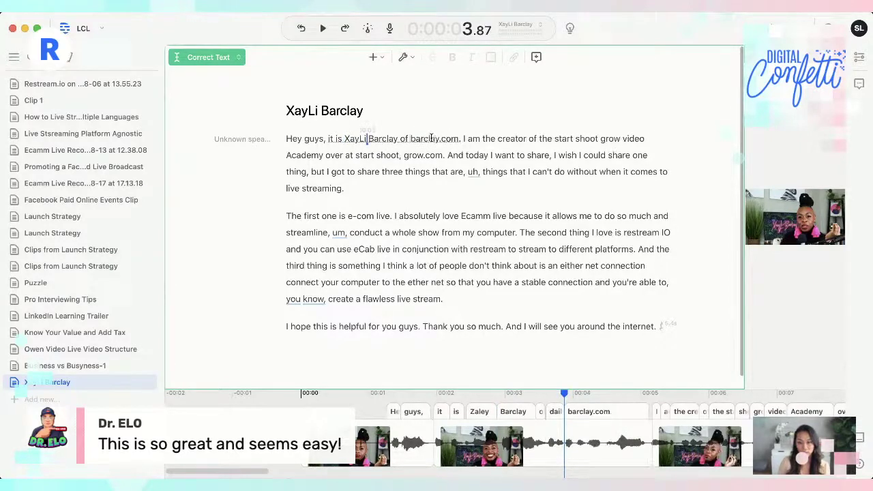
pyautogui.write('xayli')
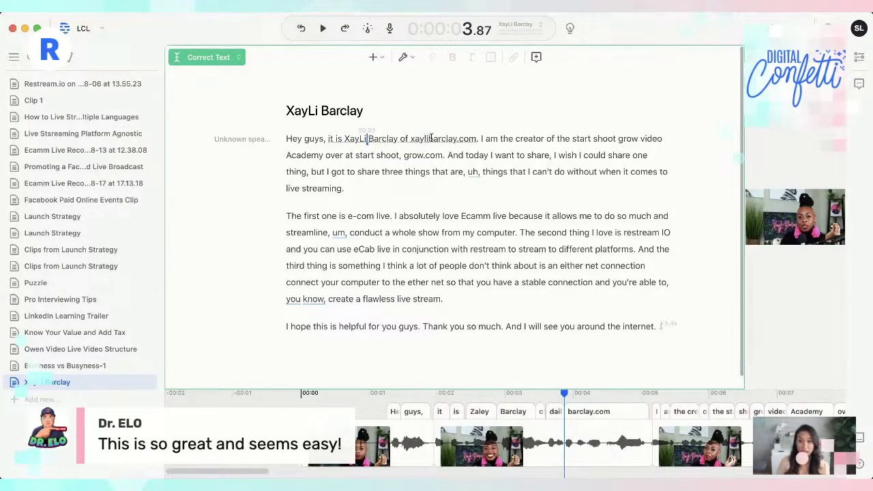
pyautogui.click(439, 195)
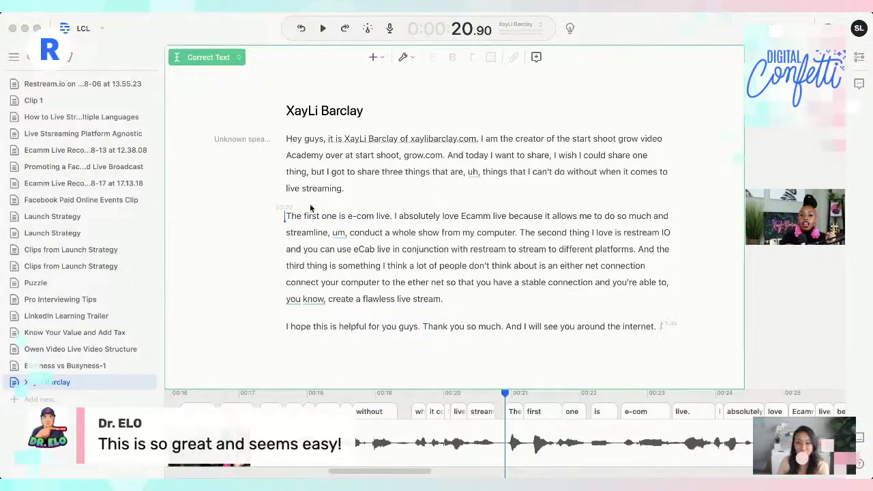
# Open the export options and check the subtitle format settings, look briefly at publishing, and return to the export file types
pyautogui.press('super+Tab')
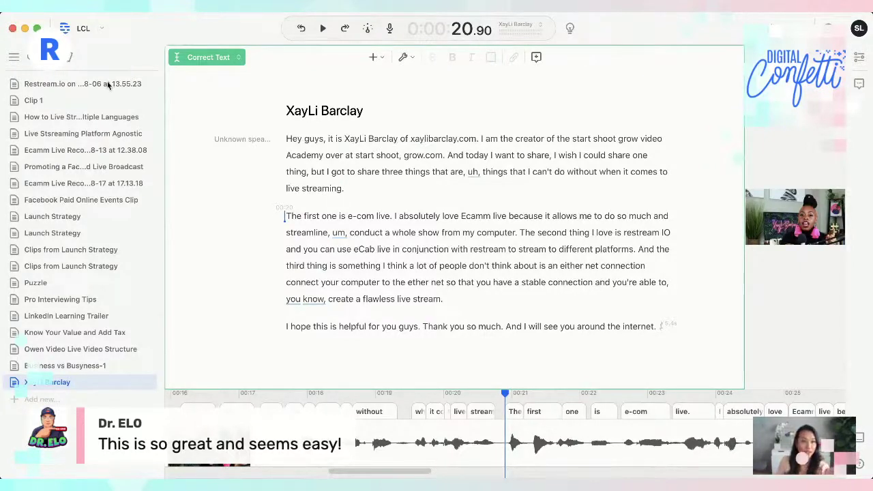
pyautogui.press('super+e')
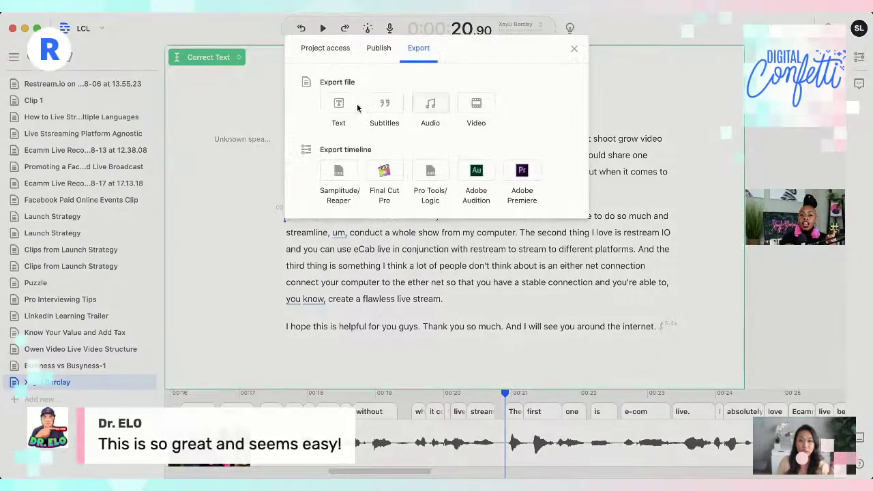
pyautogui.click(385, 108)
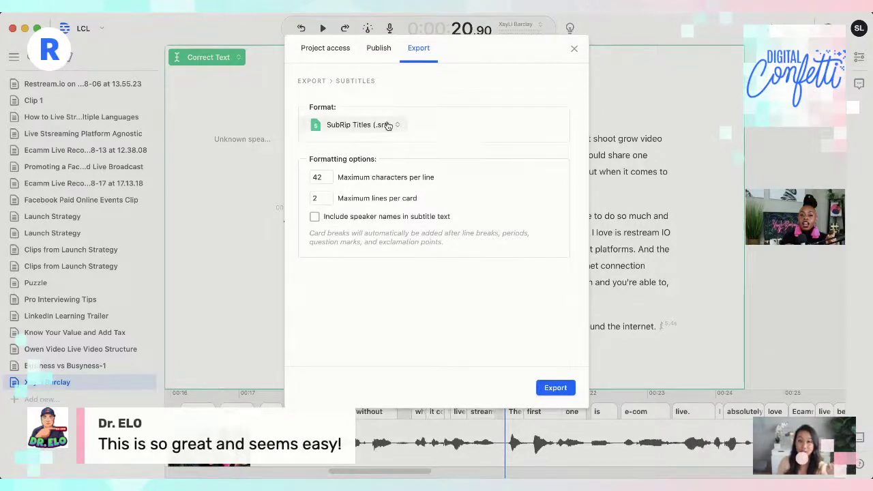
pyautogui.click(387, 125)
pyautogui.click(395, 125)
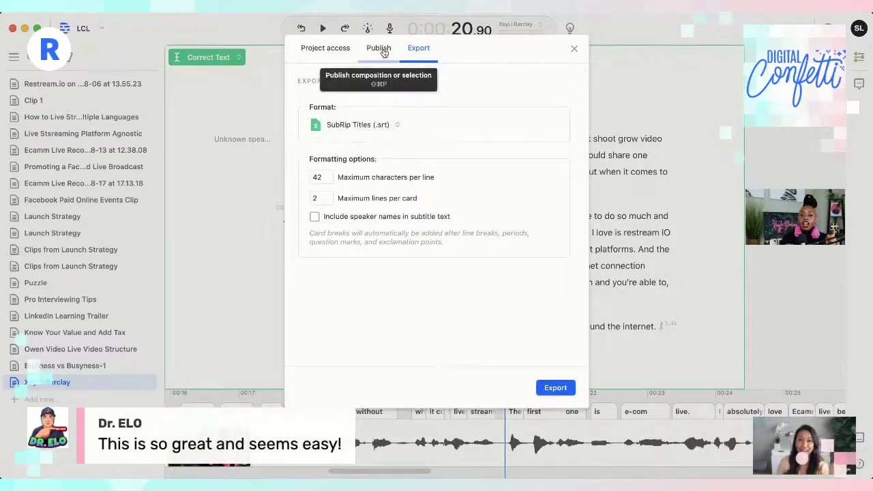
pyautogui.click(380, 49)
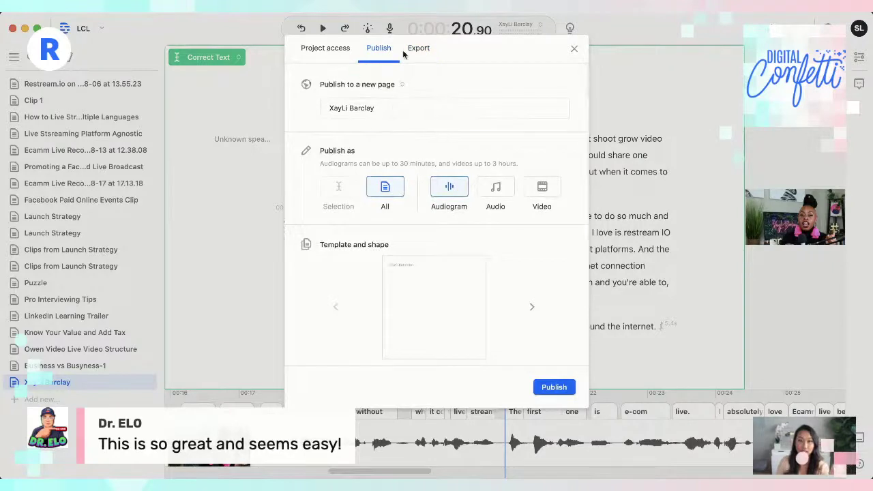
pyautogui.click(415, 48)
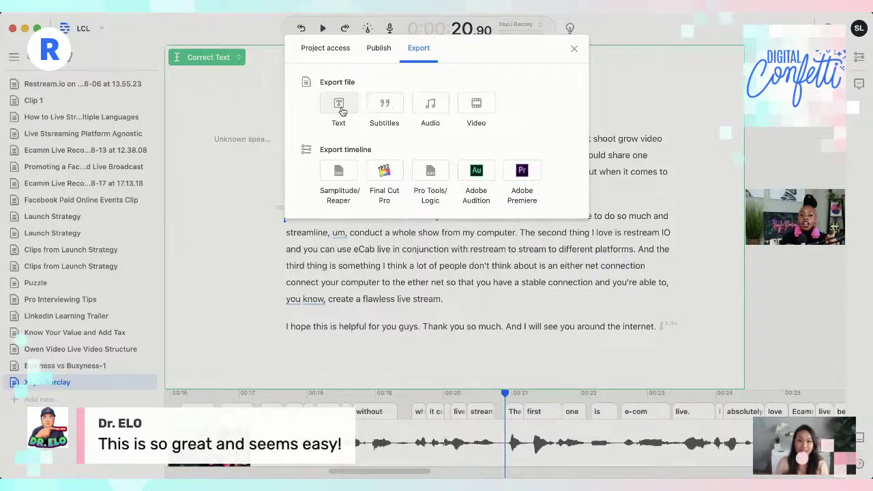
# Open the publishing options and examine the audiogram's template preview and settings
pyautogui.click(389, 61)
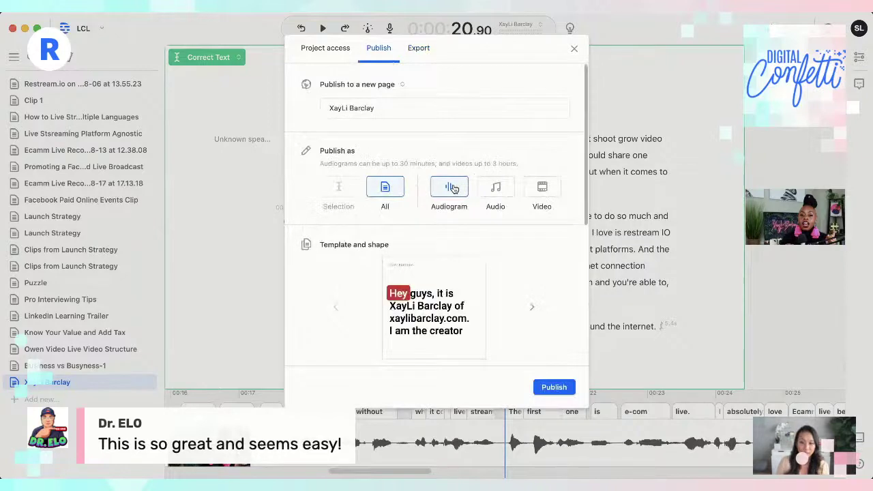
pyautogui.scroll(-3, 524, 154)
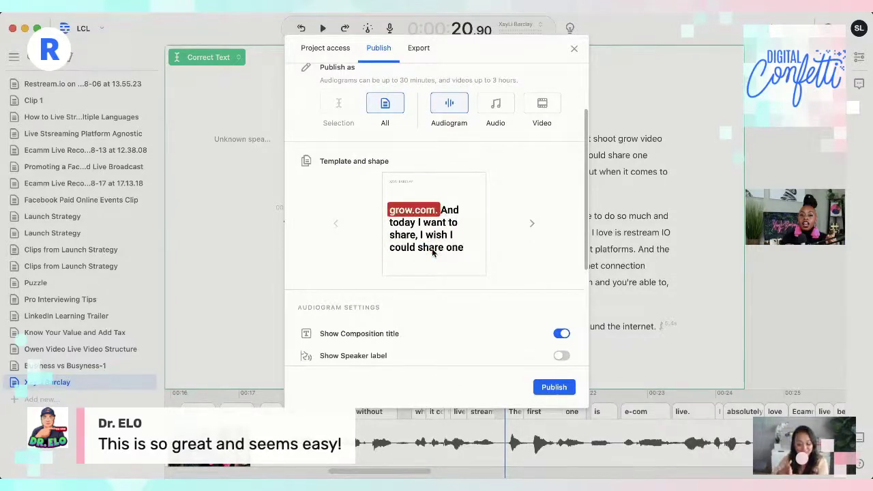
pyautogui.scroll(-2, 496, 294)
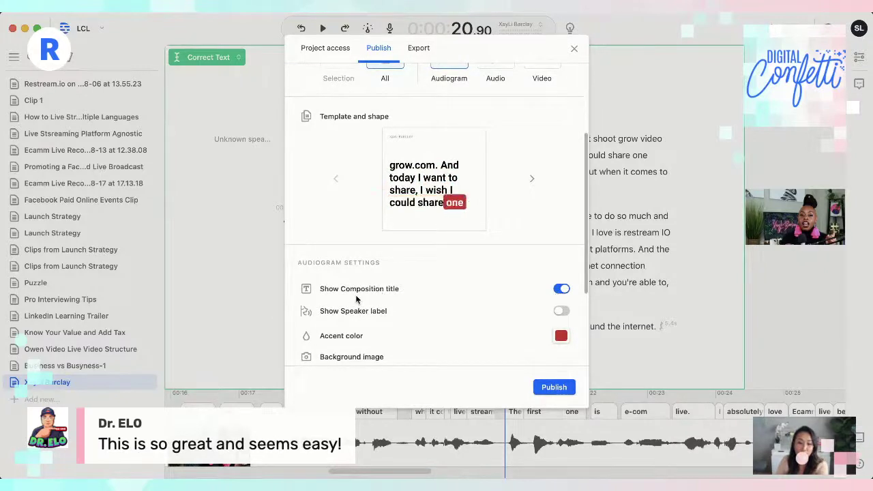
# Try the audiogram's composition title off and back on, and its speaker label on and back off
pyautogui.click(560, 292)
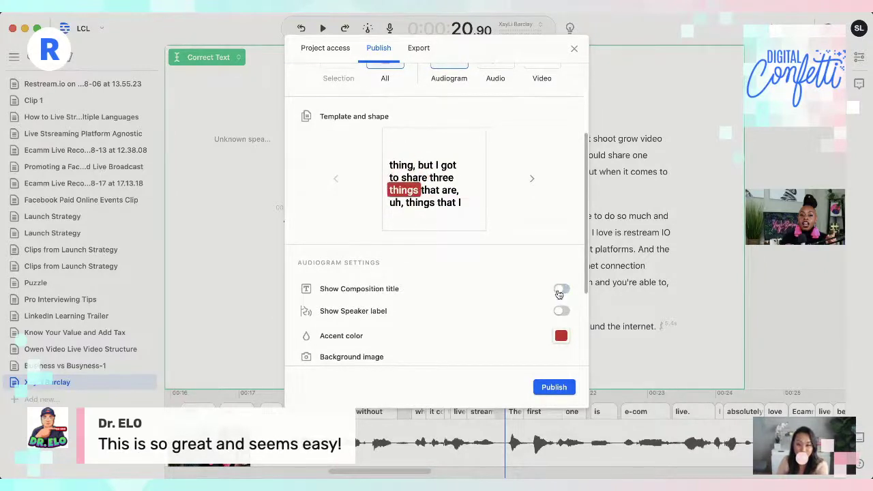
pyautogui.click(561, 292)
pyautogui.scroll(-2, 508, 293)
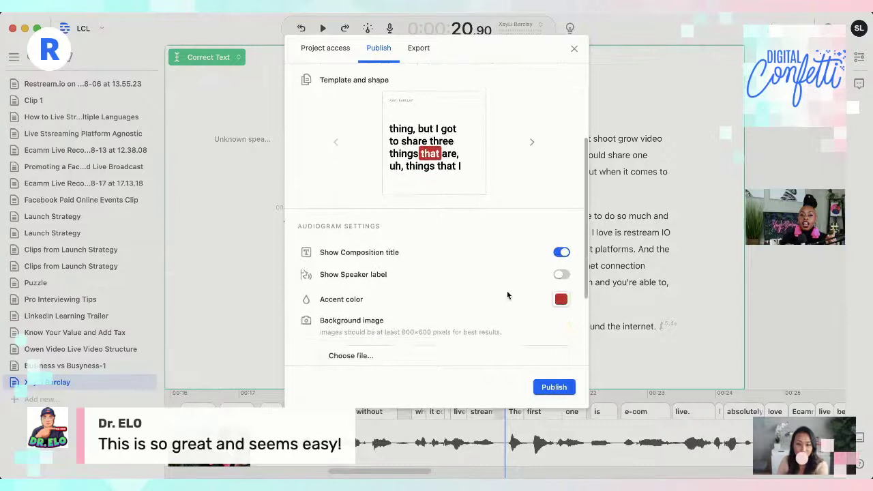
pyautogui.click(561, 275)
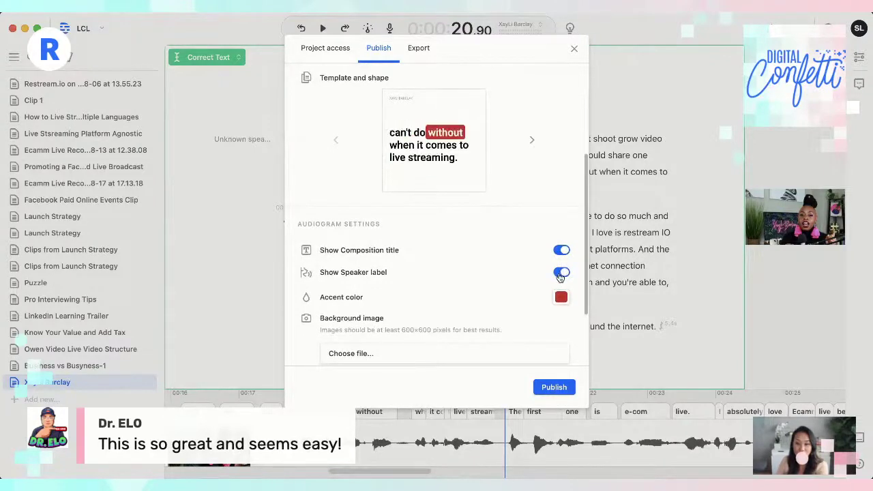
pyautogui.click(560, 273)
pyautogui.scroll(-1, 560, 277)
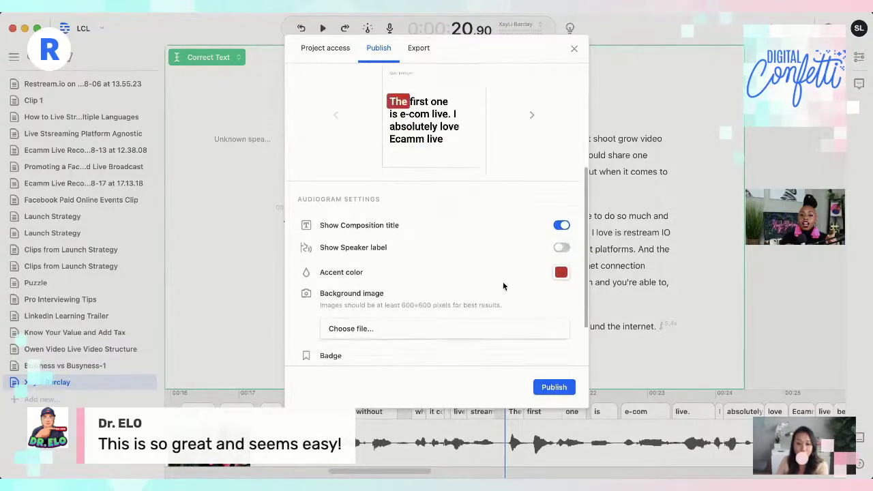
# Set the audiogram's accent color to the pinkish-red preset swatch
pyautogui.click(560, 271)
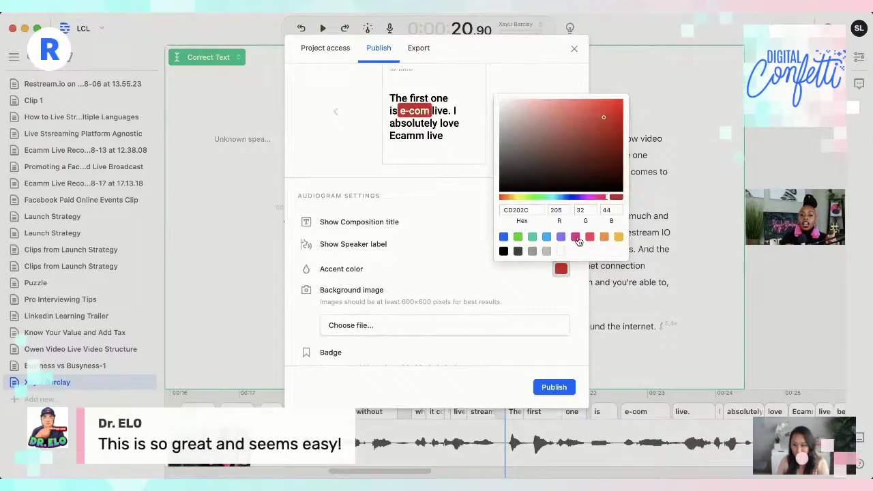
pyautogui.click(590, 237)
pyautogui.click(468, 239)
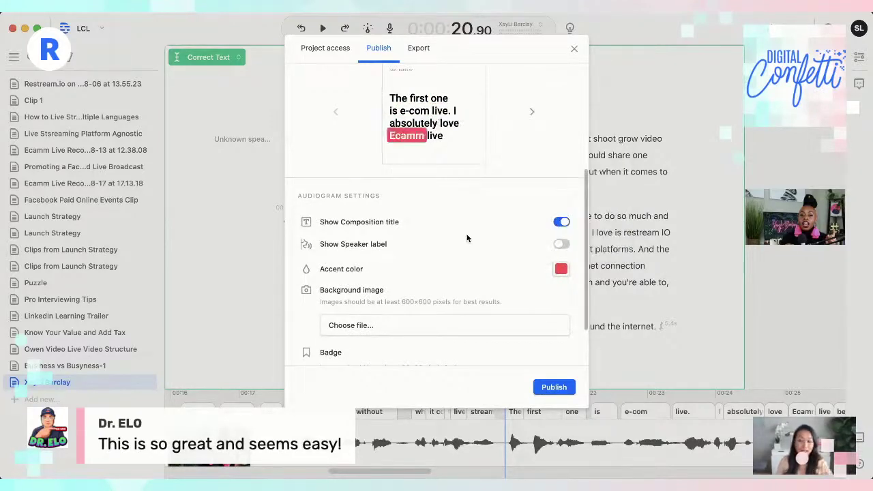
# Review the background image and badge options, and choose the black audiogram template with a waveform above the captions
pyautogui.scroll(-2, 489, 270)
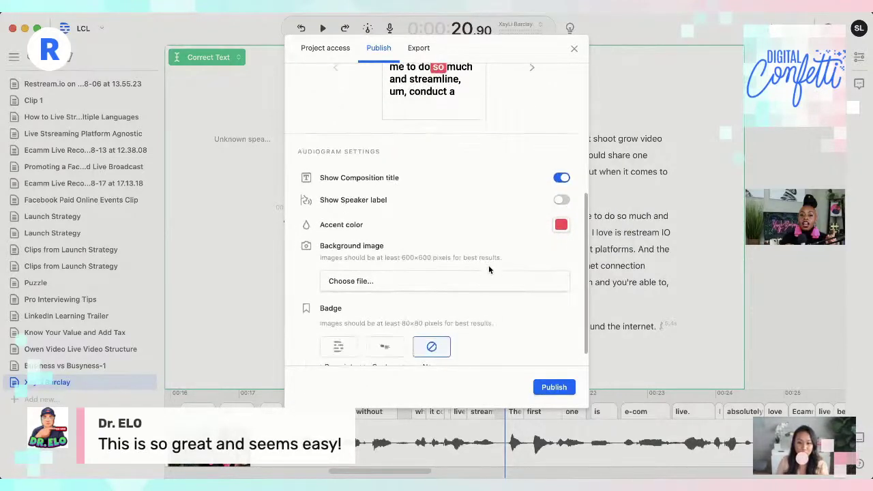
pyautogui.scroll(-1, 465, 247)
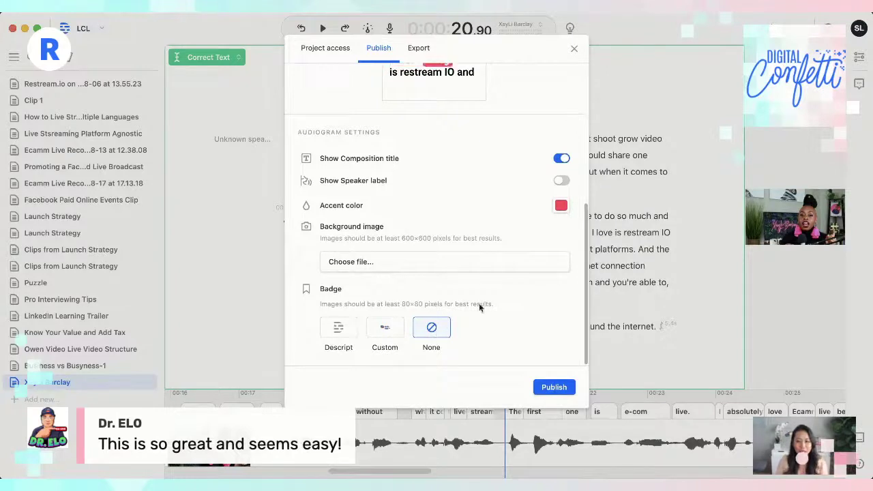
pyautogui.scroll(5, 480, 307)
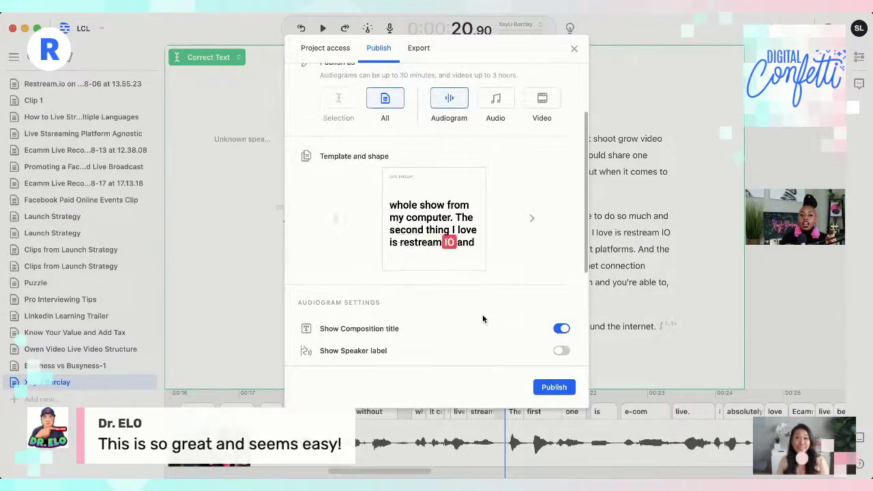
pyautogui.click(532, 222)
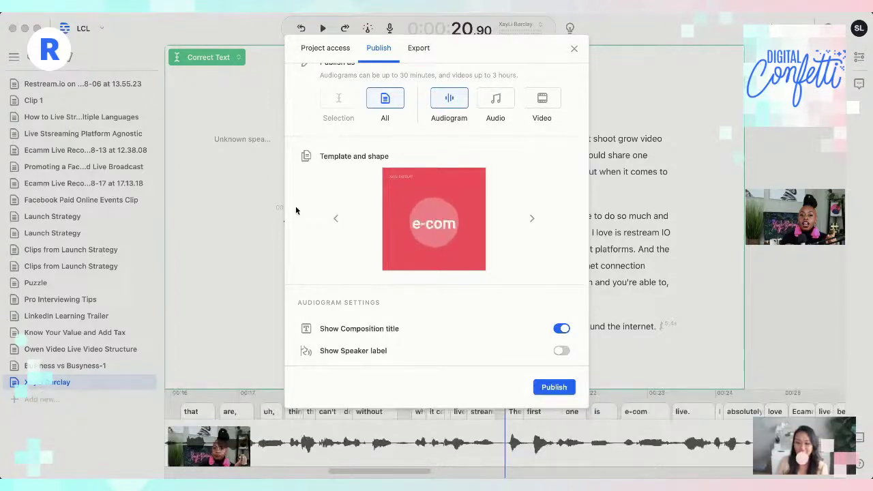
pyautogui.click(532, 219)
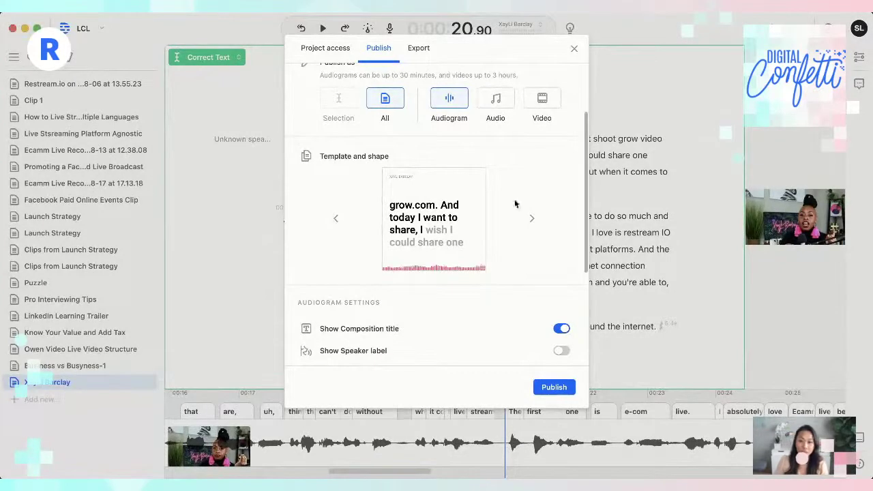
pyautogui.click(530, 221)
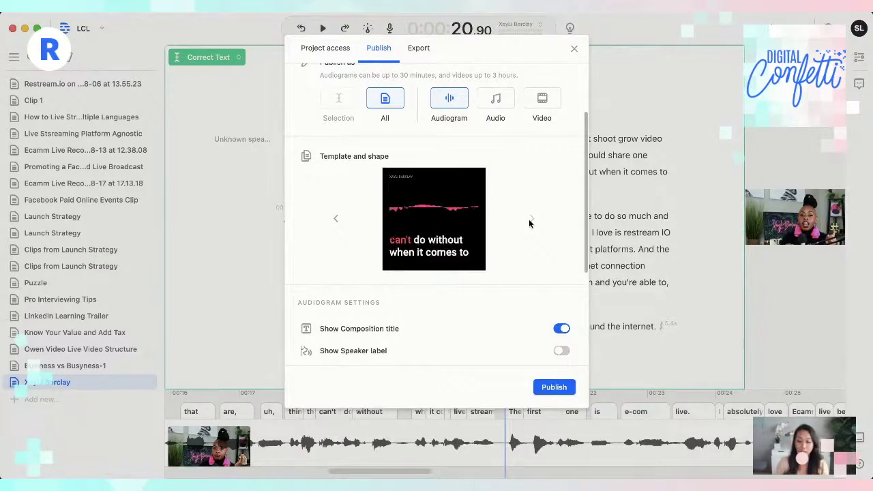
# Preview publishing as Audio, choose Video as the publish format, and allow comments on the published page
pyautogui.scroll(-5, 532, 226)
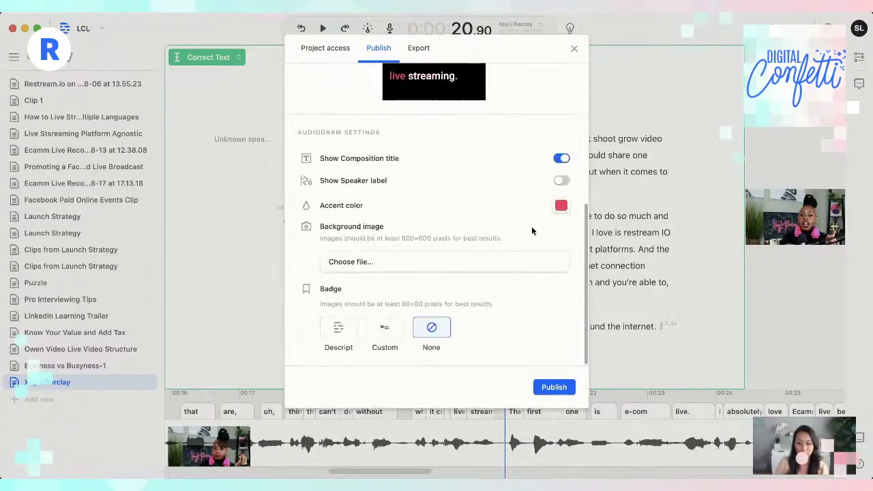
pyautogui.scroll(5, 532, 226)
pyautogui.scroll(2, 532, 226)
pyautogui.click(498, 153)
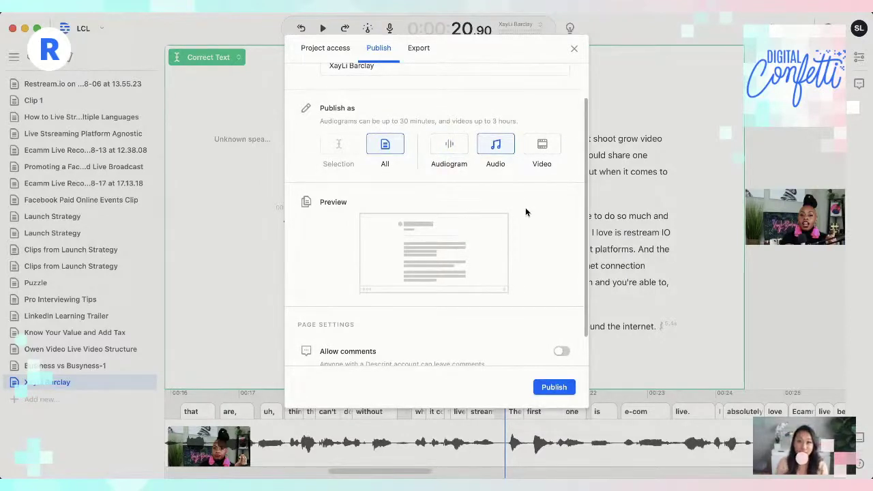
pyautogui.click(543, 148)
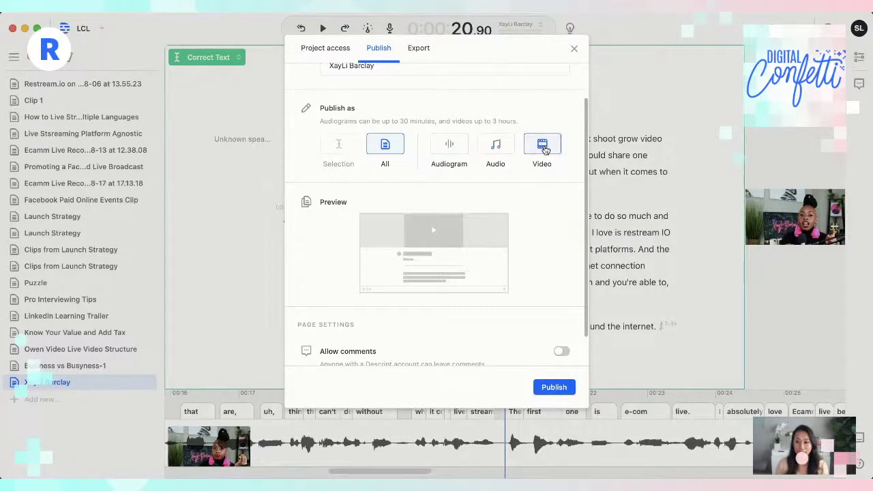
pyautogui.scroll(-1, 533, 268)
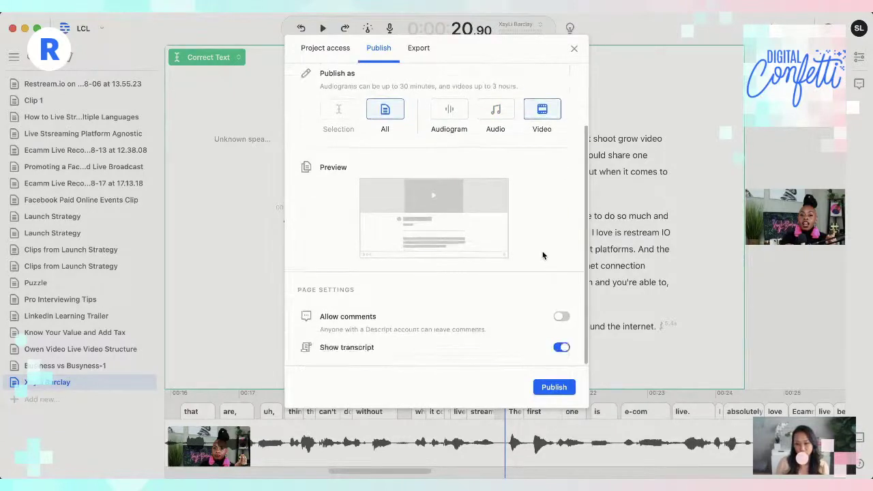
pyautogui.click(561, 319)
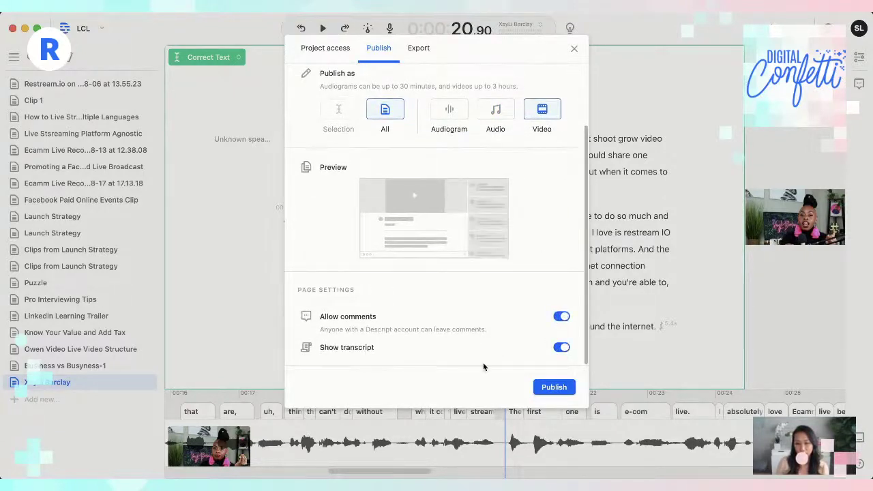
# Publish the composition as a video page and dismiss the sharing options
pyautogui.click(557, 388)
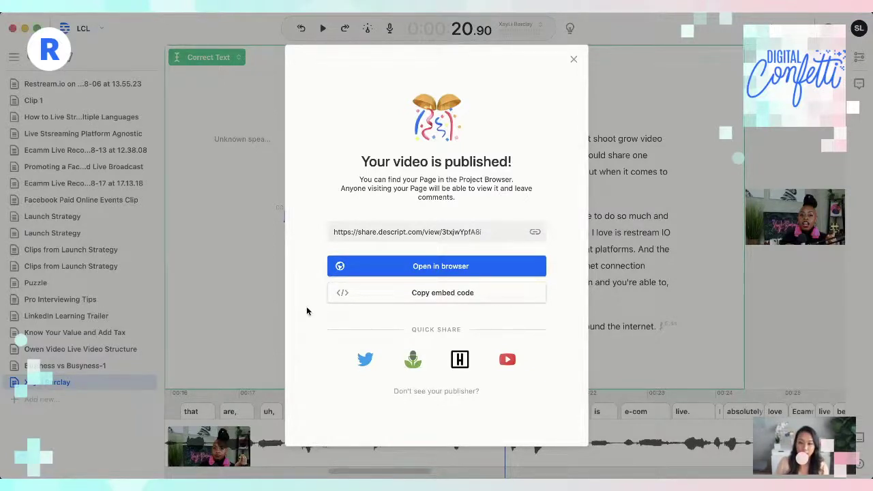
pyautogui.click(574, 61)
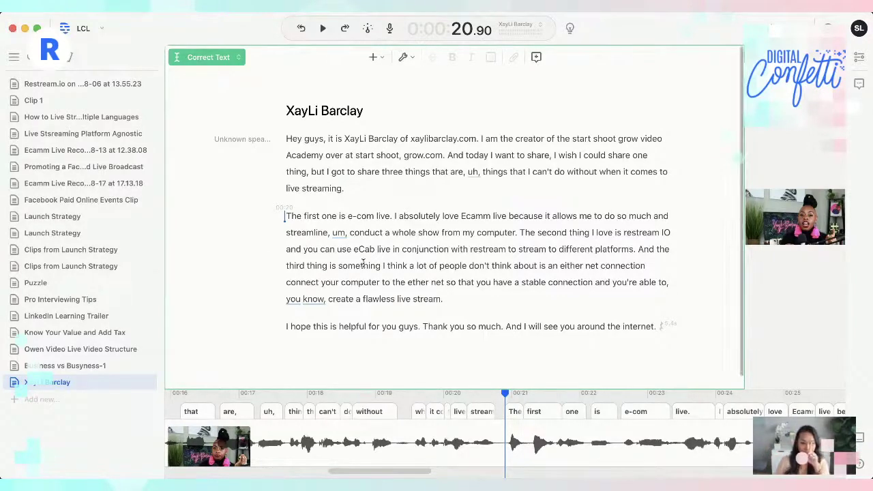
# Try to move the whole closing paragraph into a new paragraph after the first one while in Correct Text mode
pyautogui.tripleClick(469, 327)
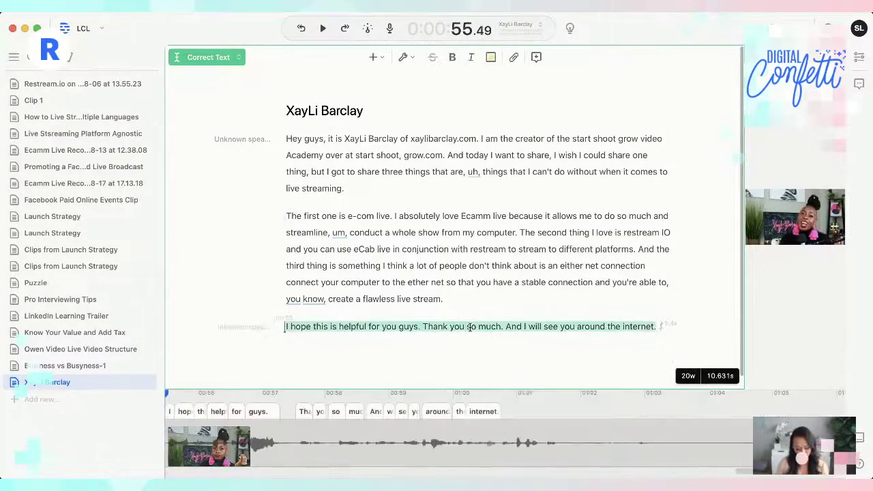
pyautogui.press('BackSpace')
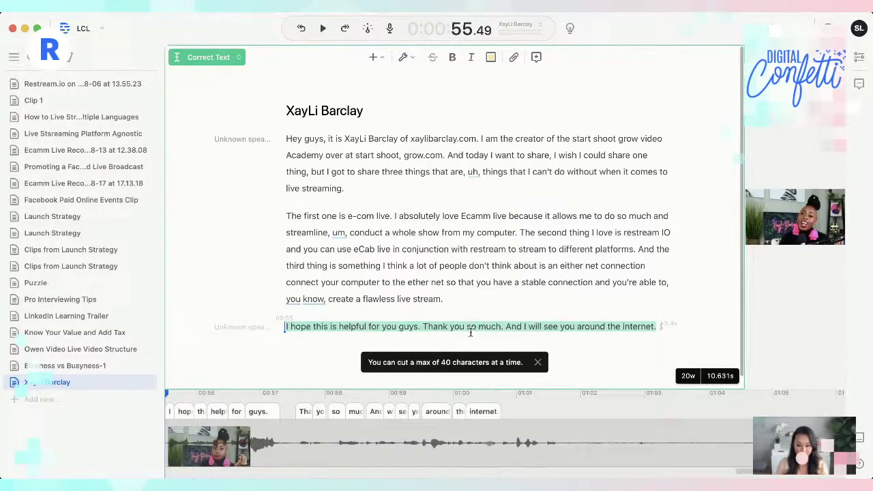
pyautogui.rightClick(471, 328)
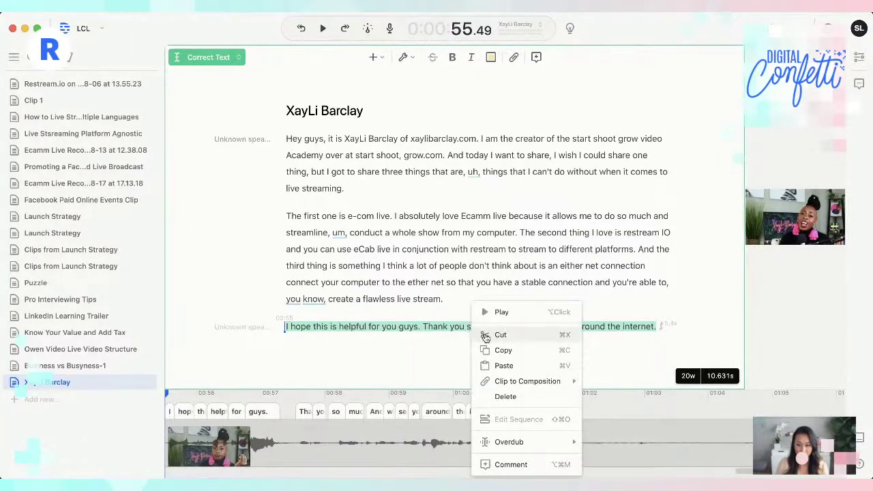
pyautogui.click(485, 335)
pyautogui.click(391, 187)
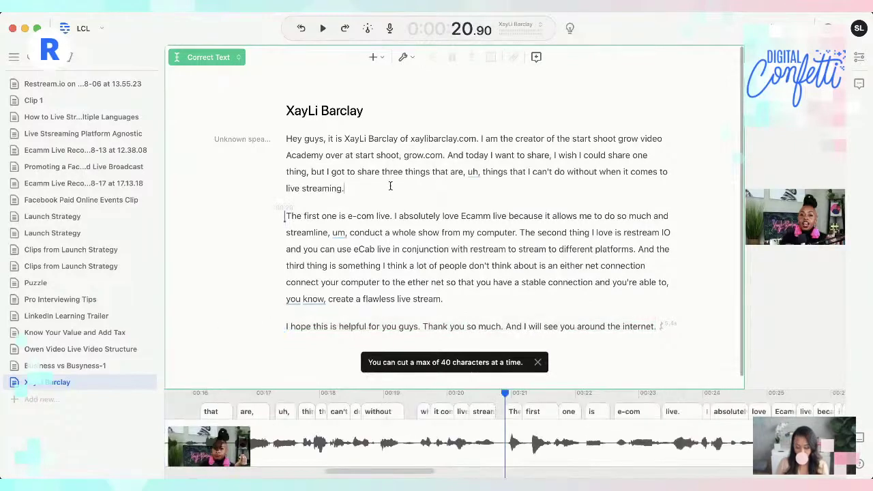
pyautogui.press('Return')
pyautogui.press('super+v')
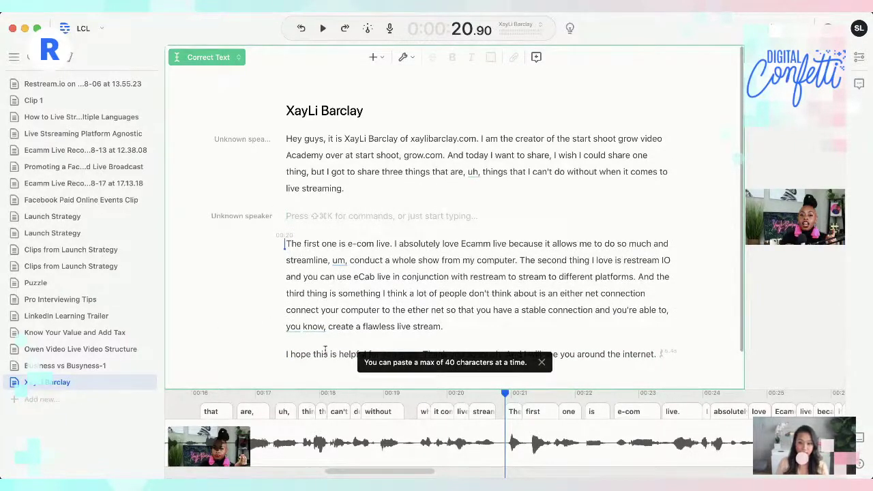
# Move the sentence "And I will see you around the internet." from the end into the blank paragraph after "live streaming."
pyautogui.click(660, 355)
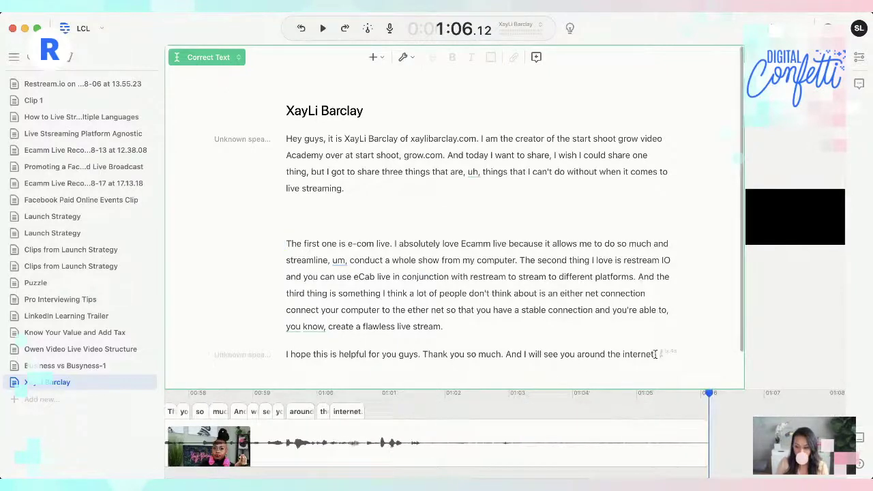
pyautogui.moveTo(655, 355); pyautogui.dragTo(507, 358)
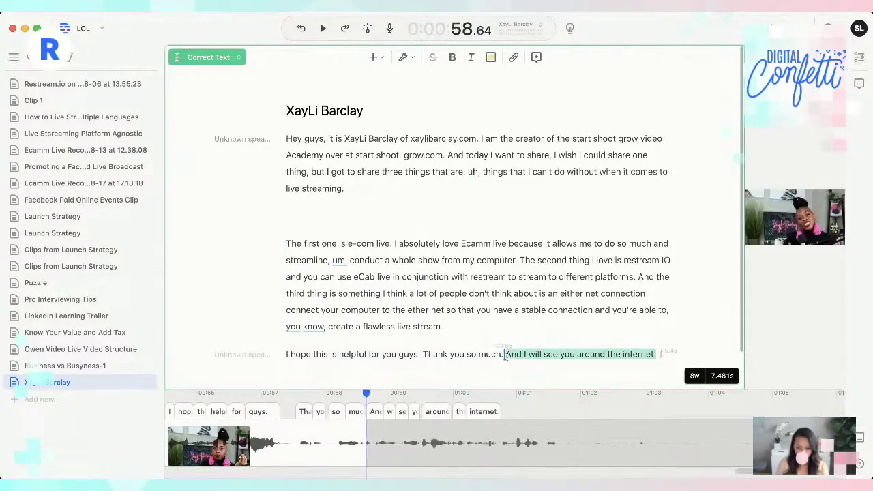
pyautogui.press('super+x')
pyautogui.click(361, 220)
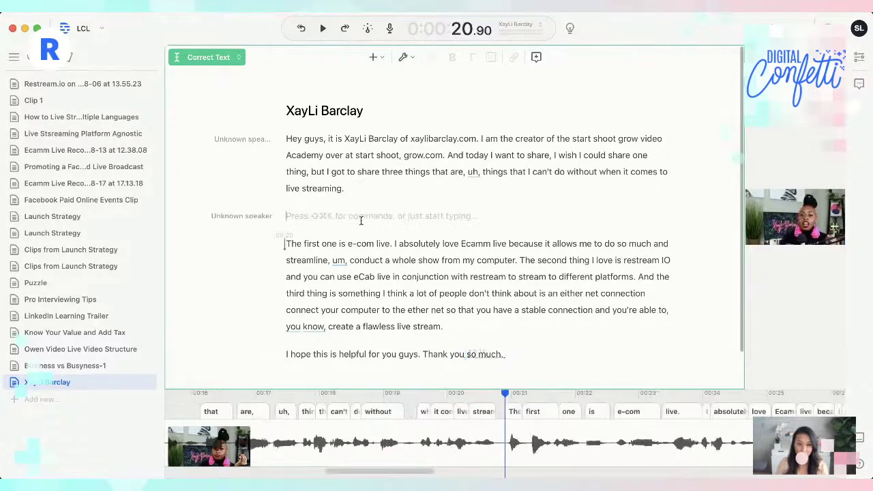
pyautogui.press('super+v')
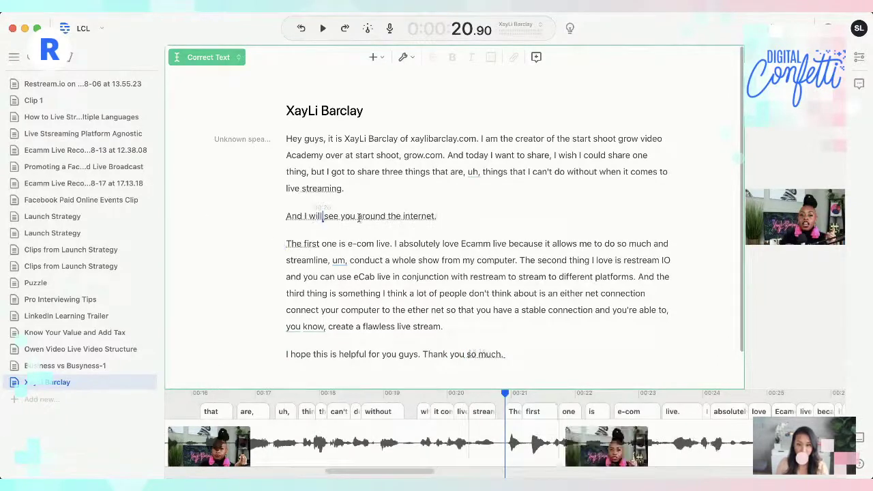
# Play back the passage from the end of the first paragraph through the moved sentence to check the edit
pyautogui.click(318, 187)
pyautogui.press('space')
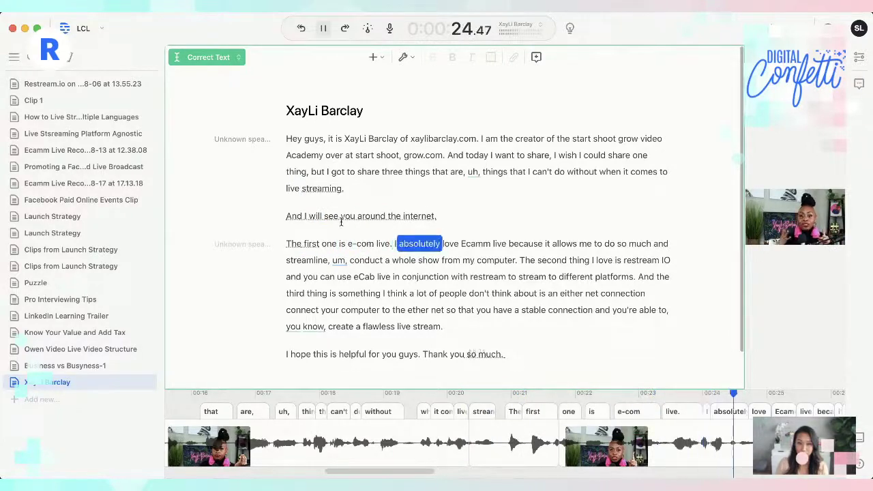
pyautogui.press('space')
pyautogui.click(539, 171)
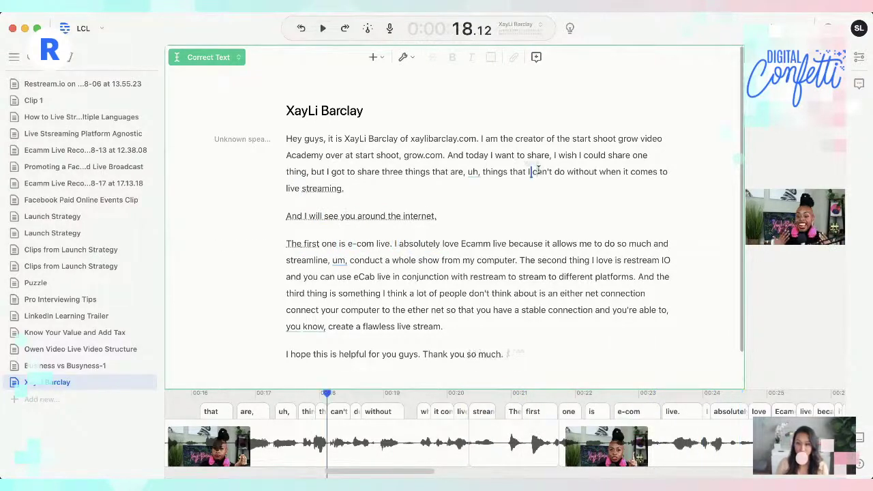
pyautogui.press('space')
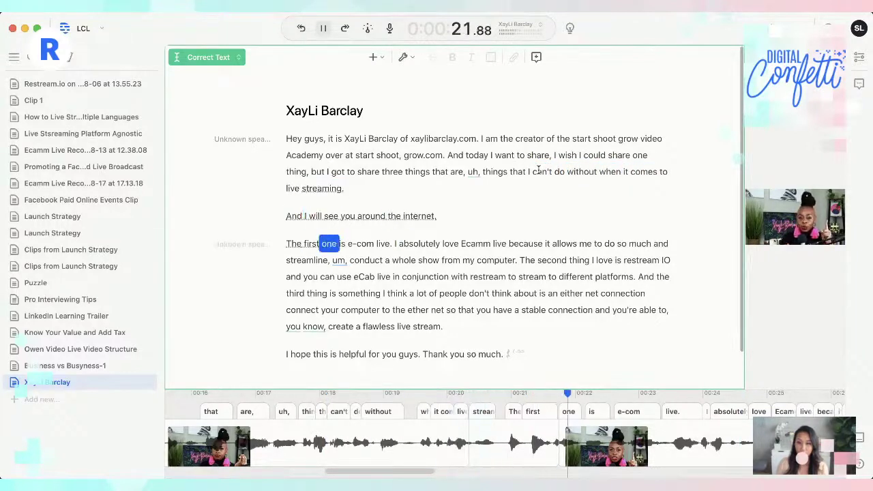
pyautogui.press('space')
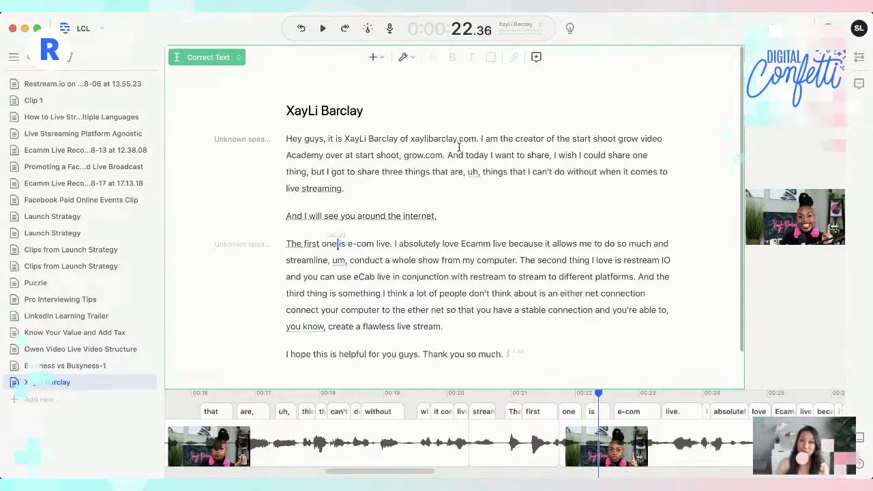
# Delete the sentence "And I will see you around the internet." and its leftover blank paragraph
pyautogui.click(454, 218)
pyautogui.press('super+BackSpace')
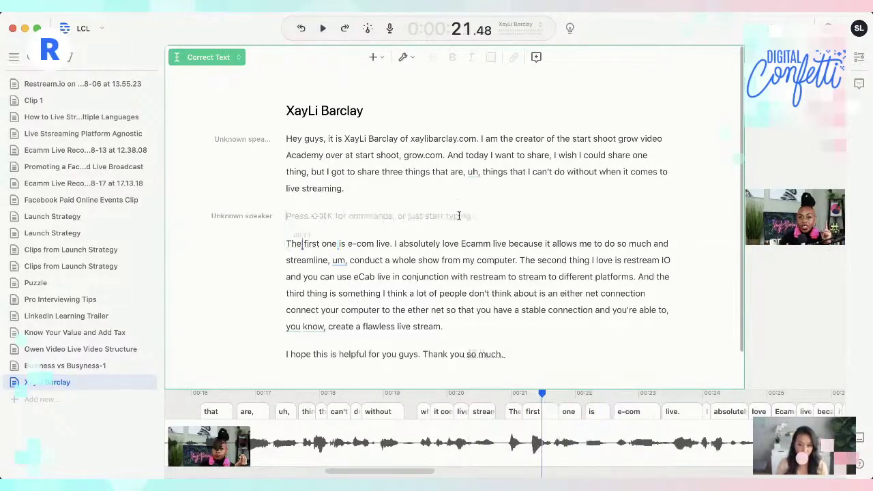
pyautogui.press('super+a')
pyautogui.click(459, 216)
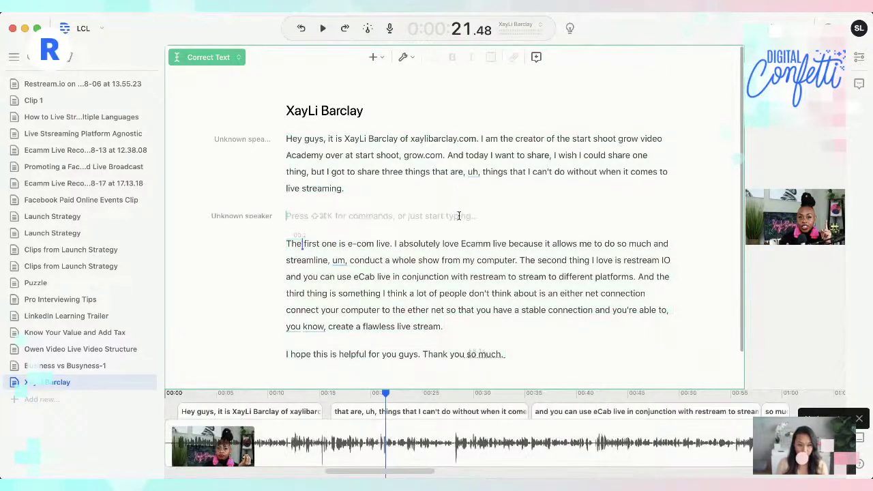
pyautogui.press('BackSpace')
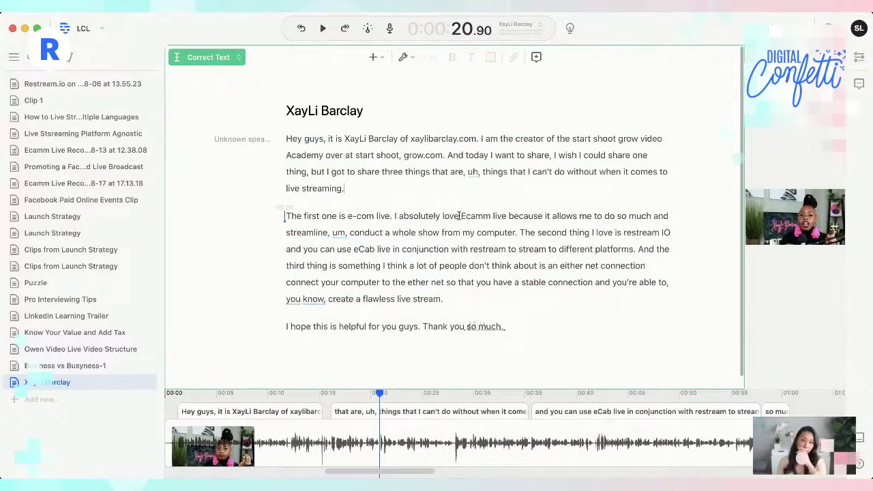
# Switch to Edit Media mode, delete all detected filler words from the composition, and inspect the cut after "three things that are,"
pyautogui.click(222, 55)
pyautogui.click(231, 82)
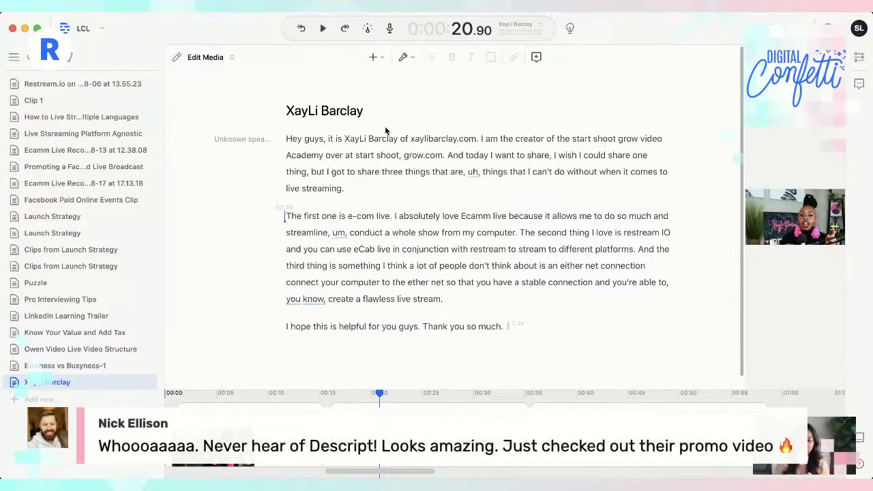
pyautogui.click(410, 59)
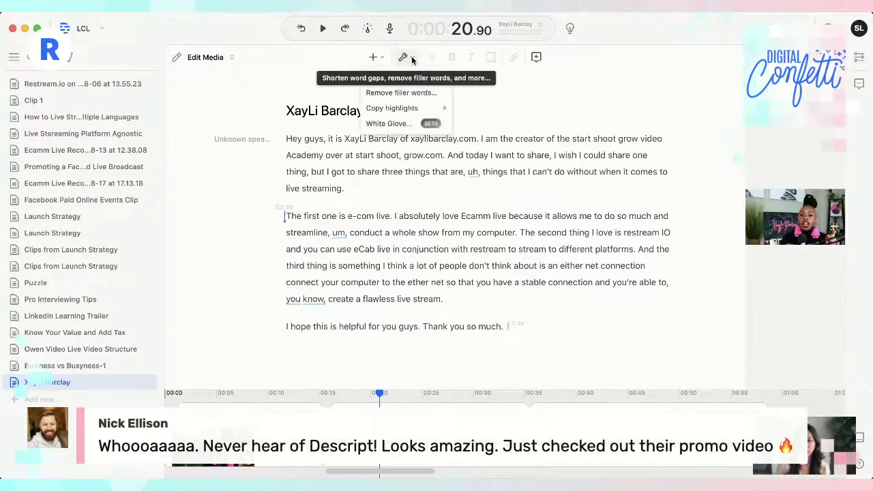
pyautogui.click(417, 98)
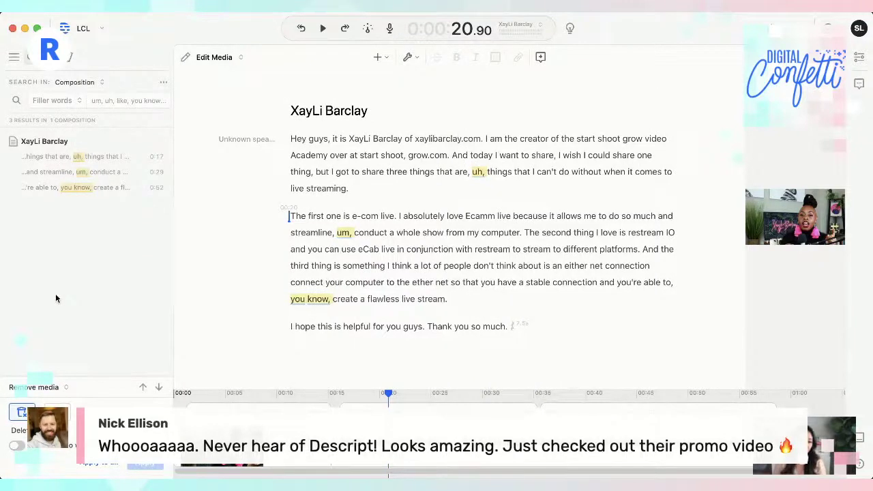
pyautogui.click(99, 164)
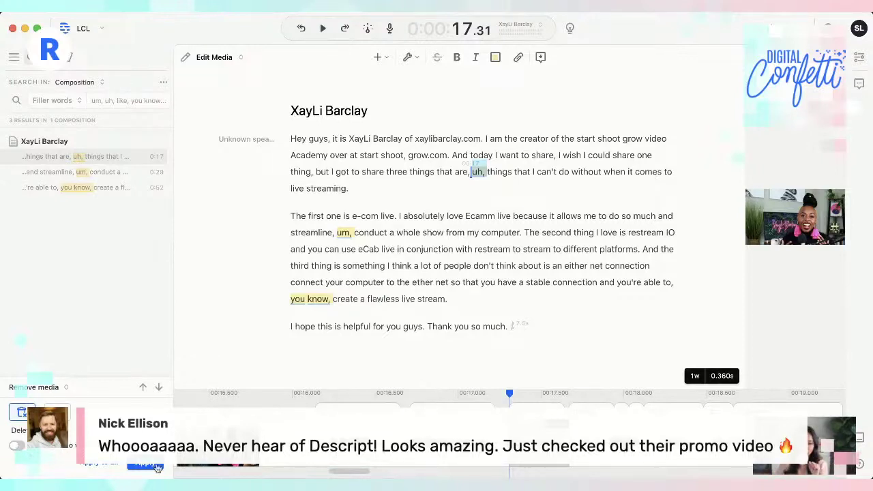
pyautogui.click(100, 467)
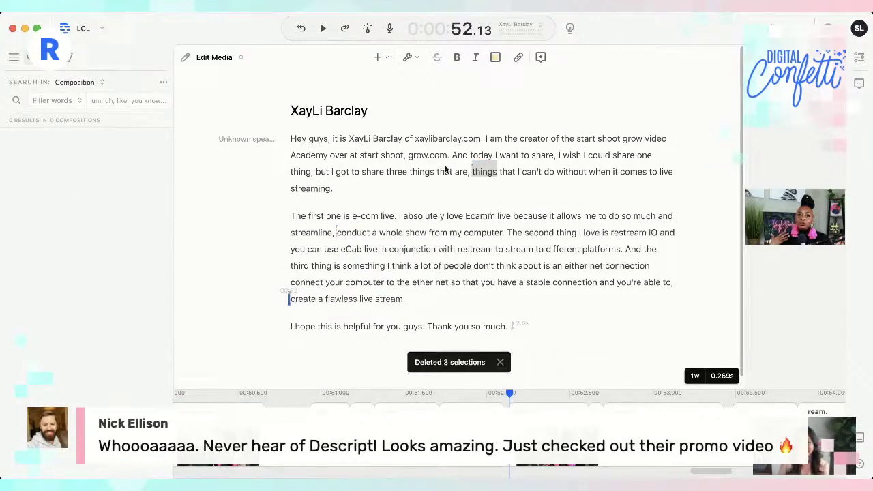
pyautogui.click(444, 171)
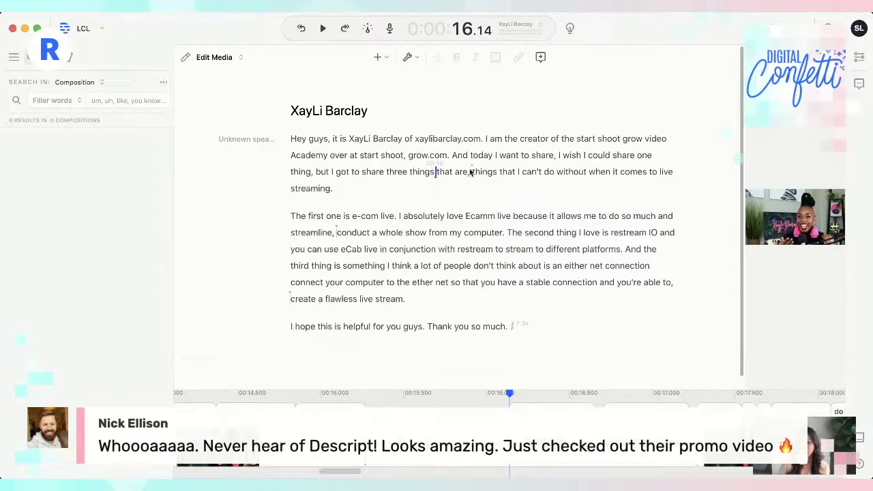
pyautogui.click(476, 172)
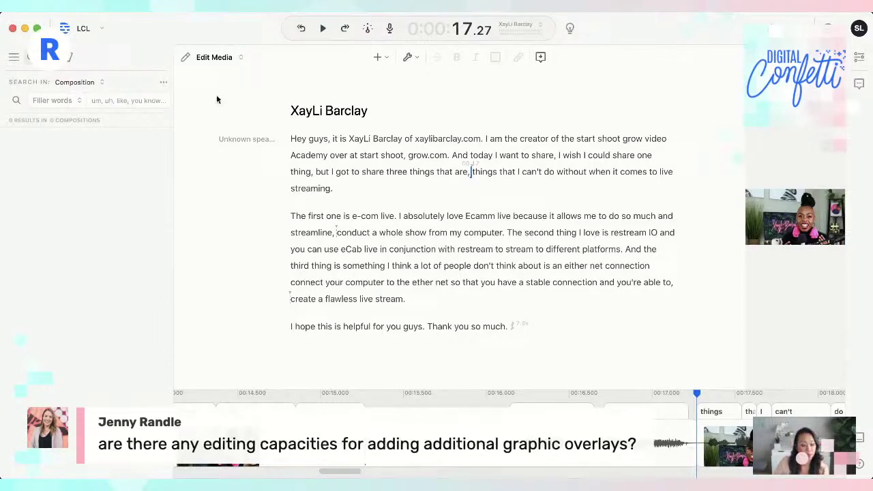
# Review the audiogram publishing settings and the file and timeline export formats, without publishing or exporting
pyautogui.press('super+e')
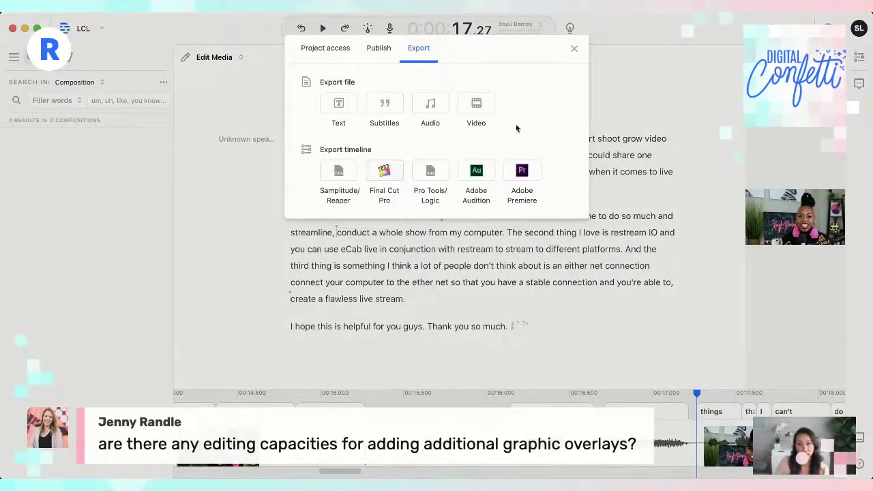
pyautogui.click(378, 50)
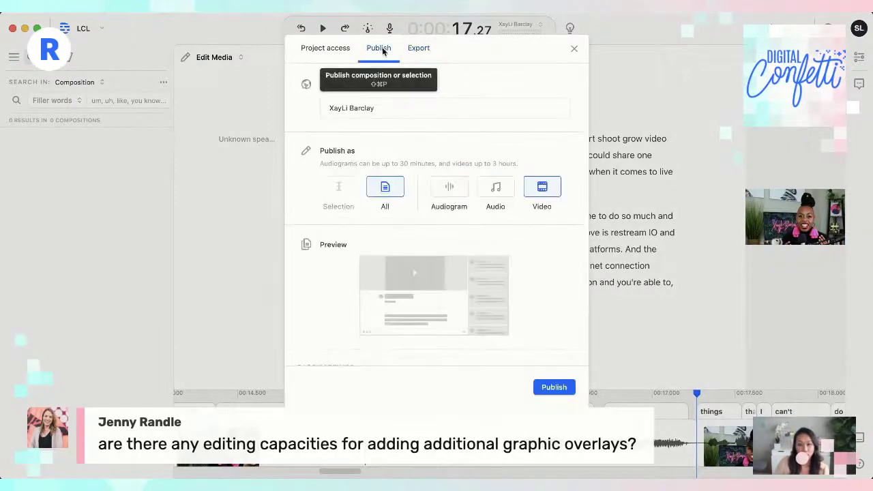
pyautogui.click(449, 191)
pyautogui.scroll(-5, 518, 257)
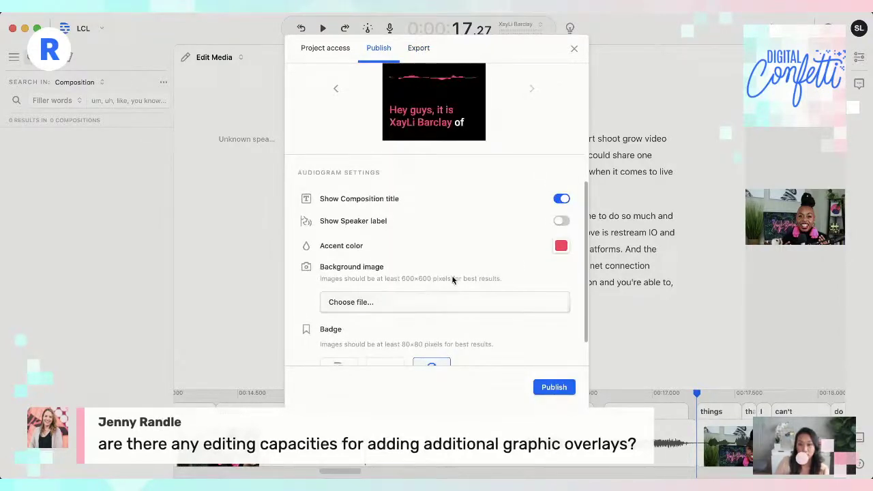
pyautogui.scroll(5, 453, 279)
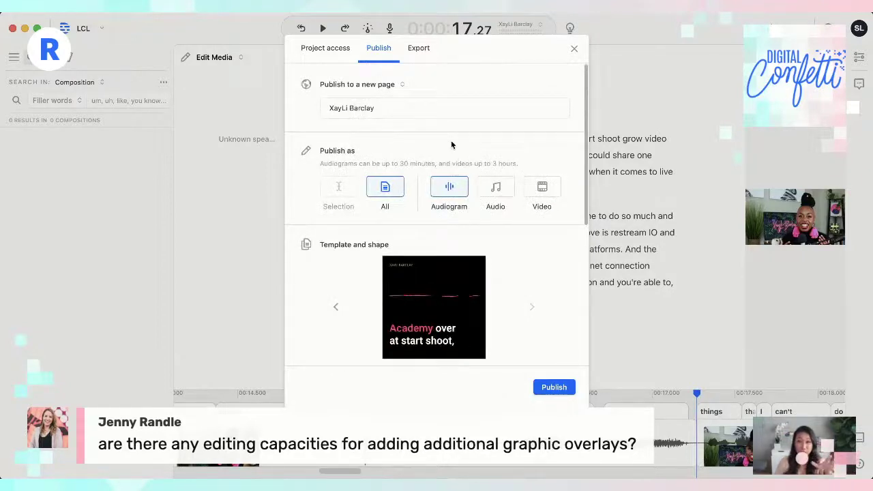
pyautogui.click(421, 48)
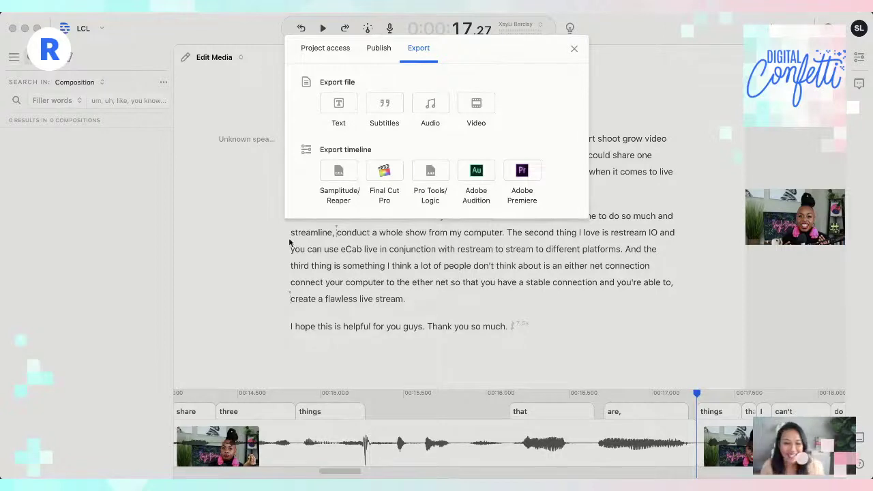
pyautogui.click(573, 50)
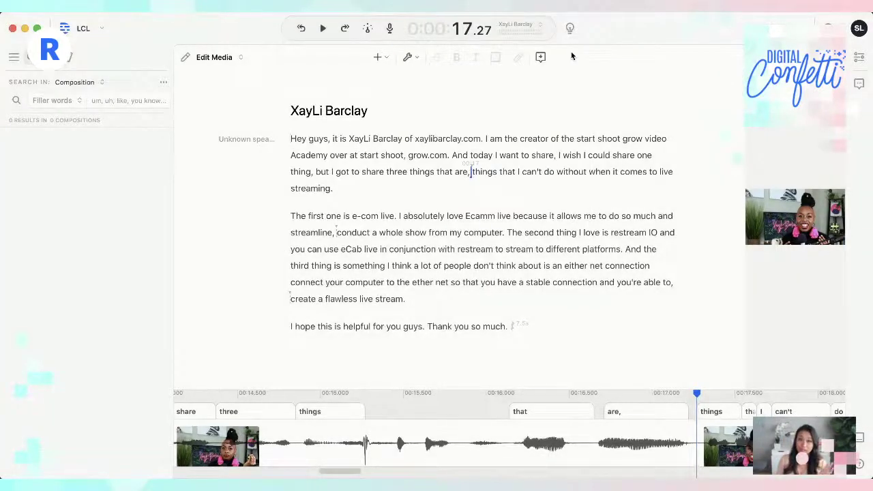
# Place the playhead after "Hey" in the first sentence, close the filler word search and collapse the sidebar
pyautogui.click(308, 140)
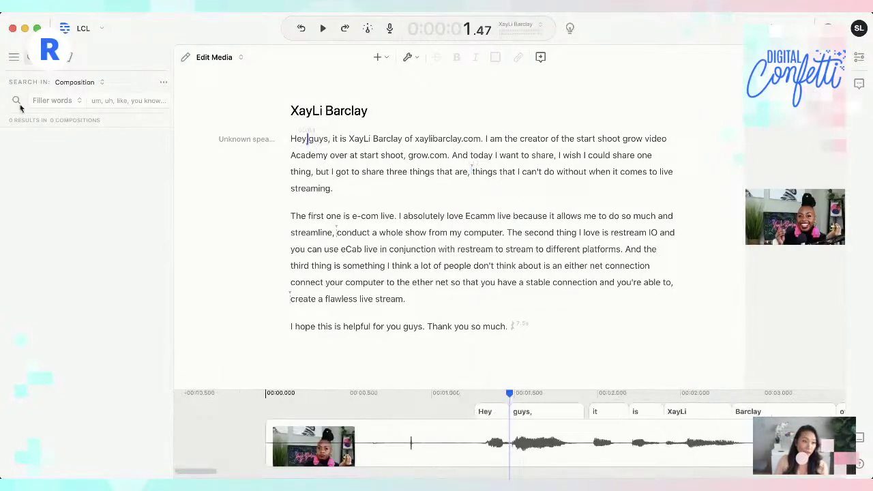
pyautogui.click(14, 58)
pyautogui.click(14, 100)
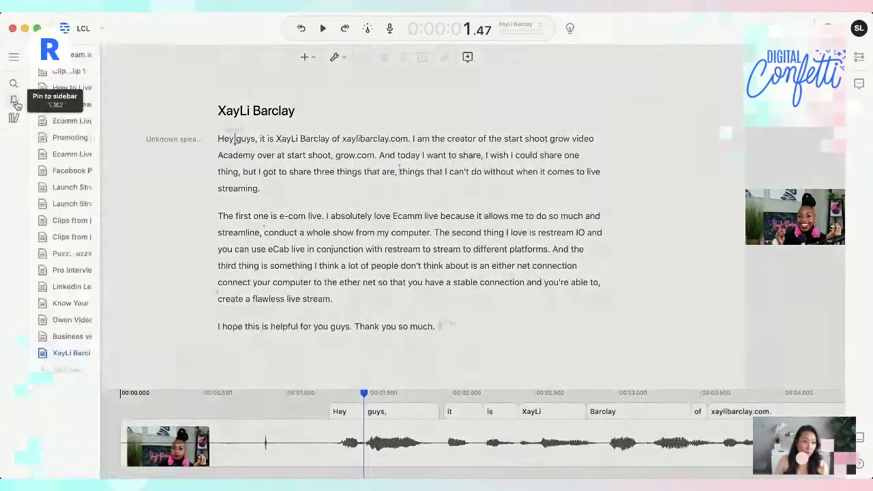
pyautogui.click(376, 224)
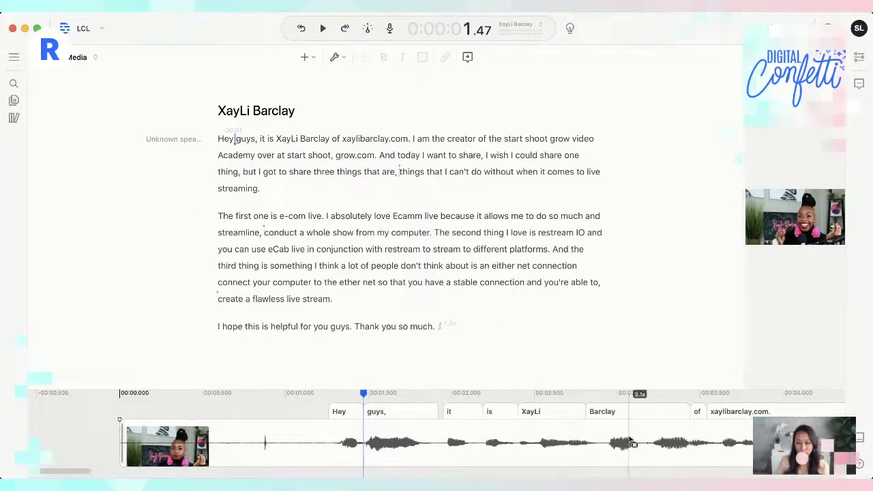
# Play back the end of the composition from the closing sentence and delete the leftover clip at the end of the timeline
pyautogui.hscroll(6, 630, 440)
pyautogui.hscroll(20, 630, 441)
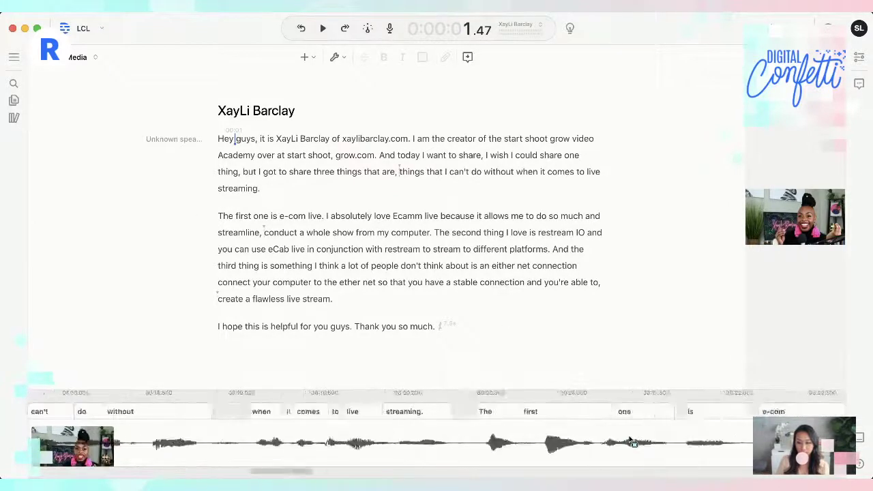
pyautogui.hscroll(20, 629, 441)
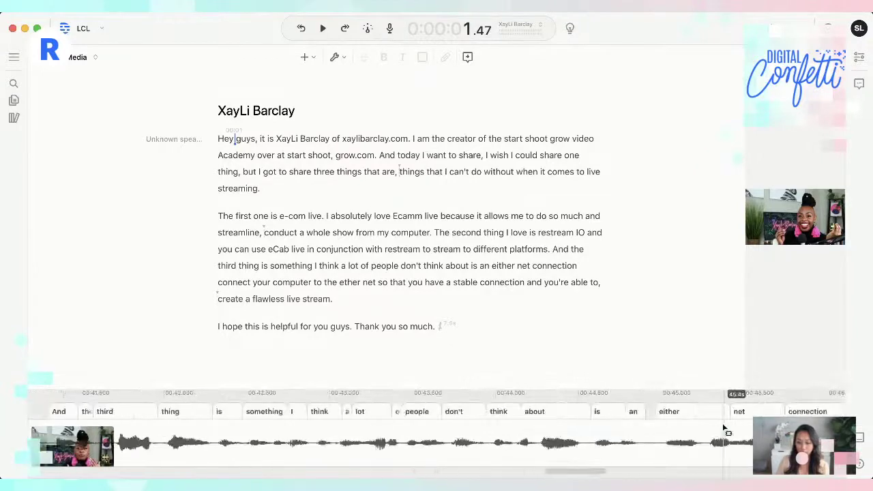
pyautogui.hscroll(8, 725, 429)
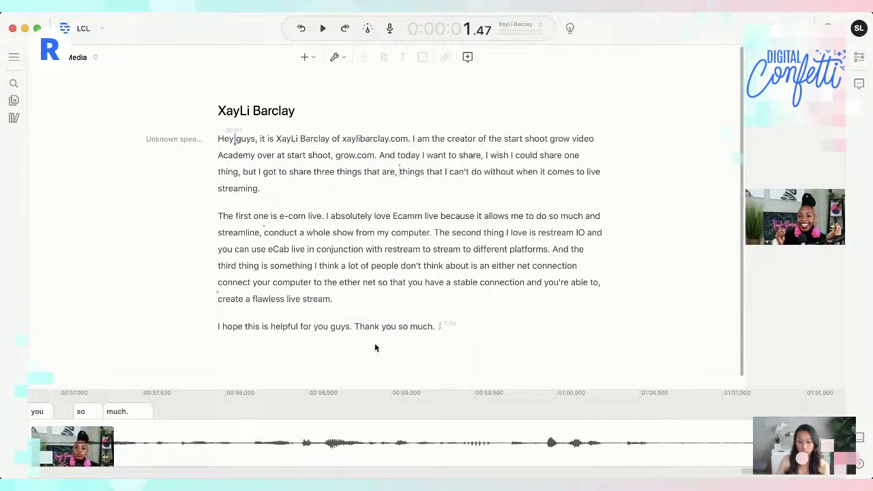
pyautogui.click(422, 326)
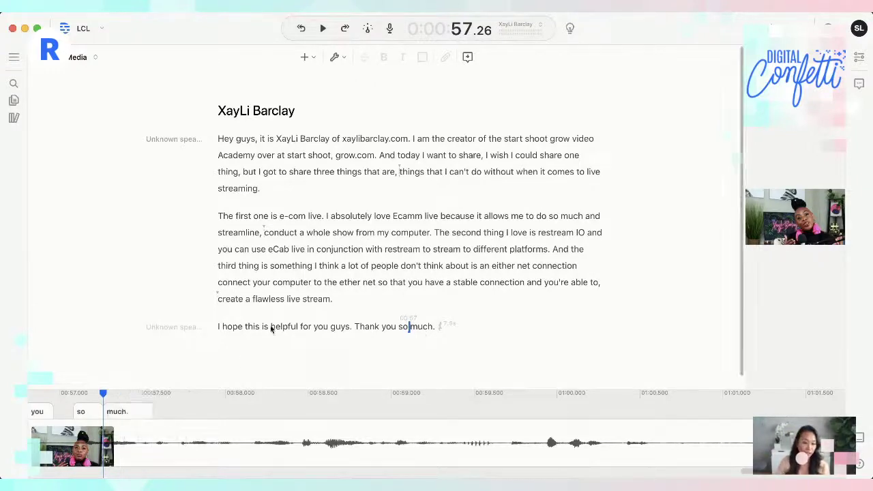
pyautogui.click(352, 327)
pyautogui.press('space')
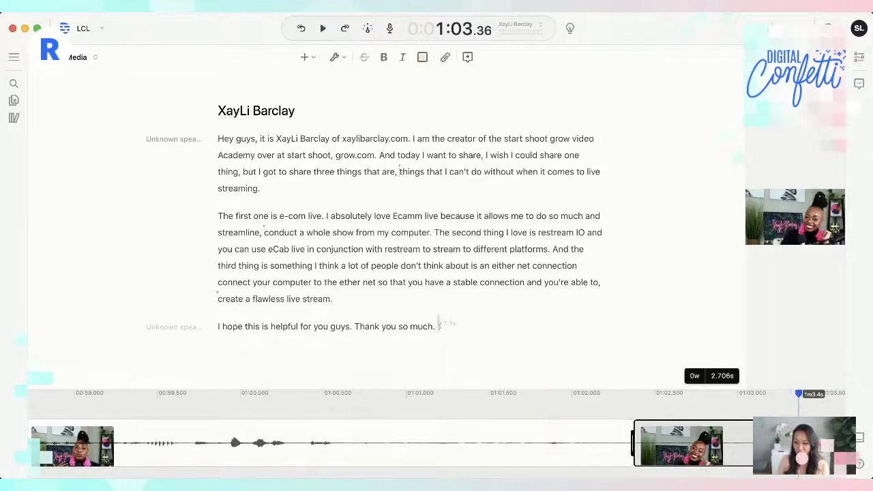
pyautogui.click(799, 443)
pyautogui.press('Delete')
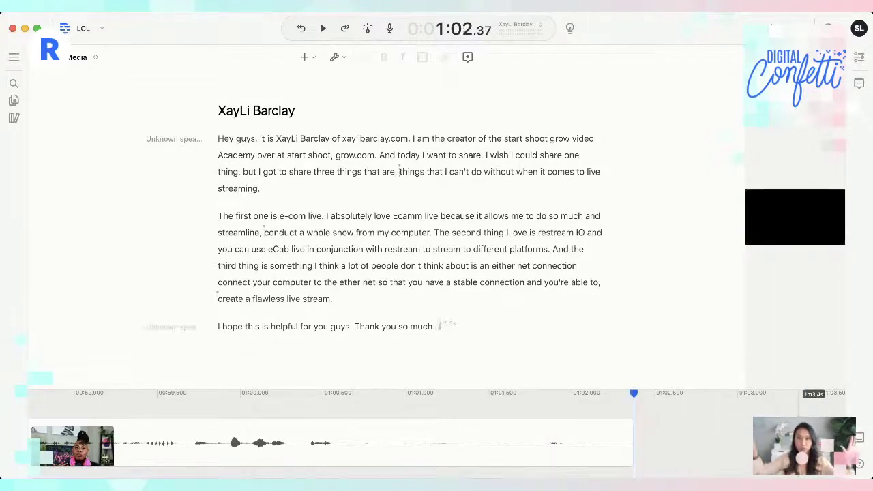
# Try placing the playhead within the first paragraph in Edit Media mode, and leave the composition in Correct Text mode
pyautogui.press('super+Tab')
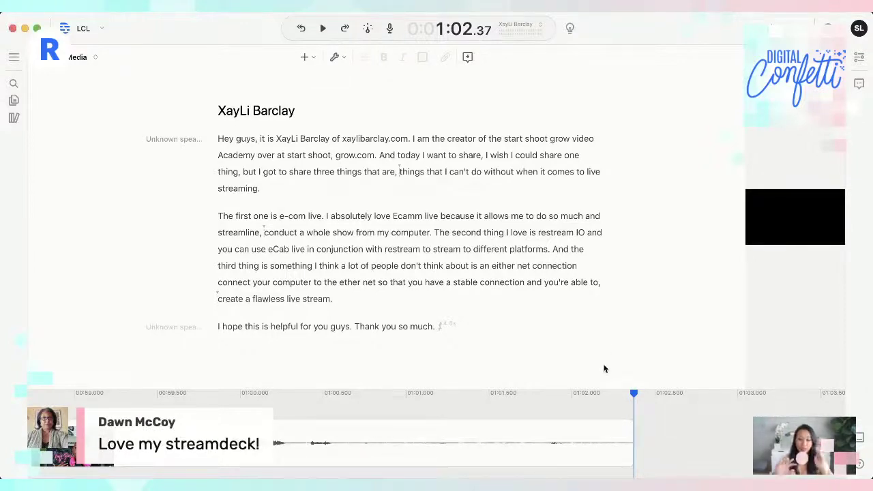
pyautogui.click(270, 140)
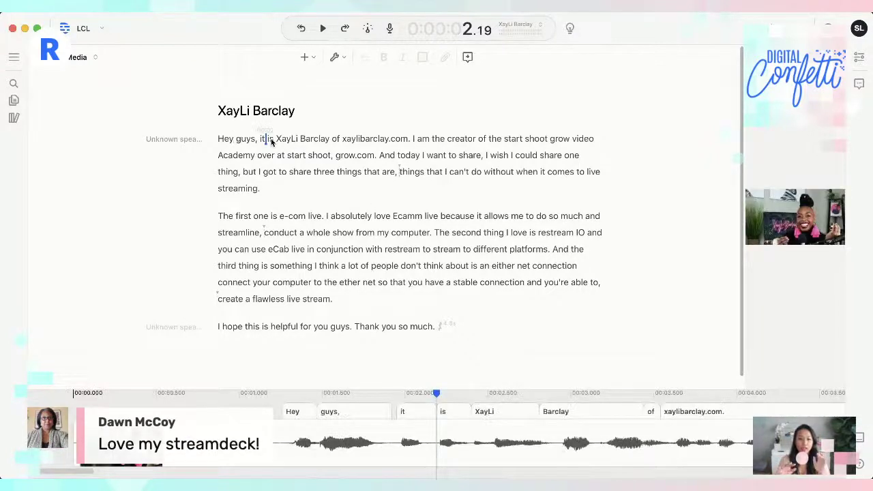
pyautogui.click(77, 57)
pyautogui.click(88, 115)
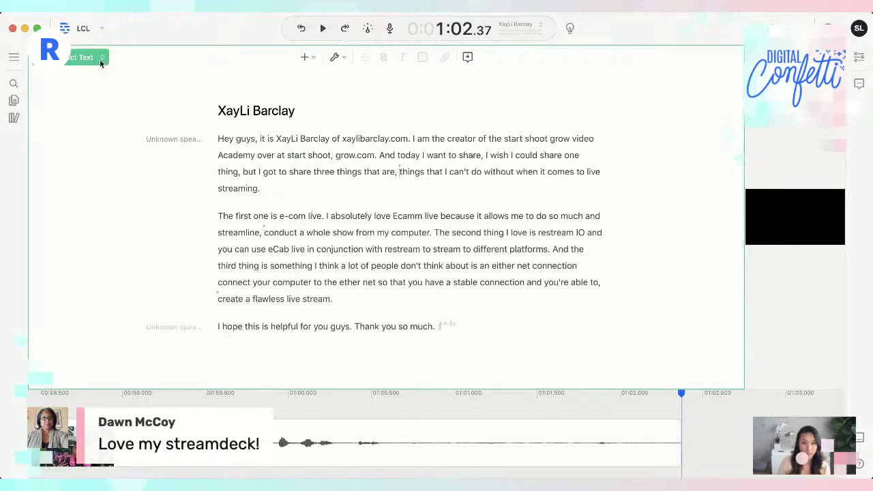
pyautogui.click(67, 60)
pyautogui.click(71, 87)
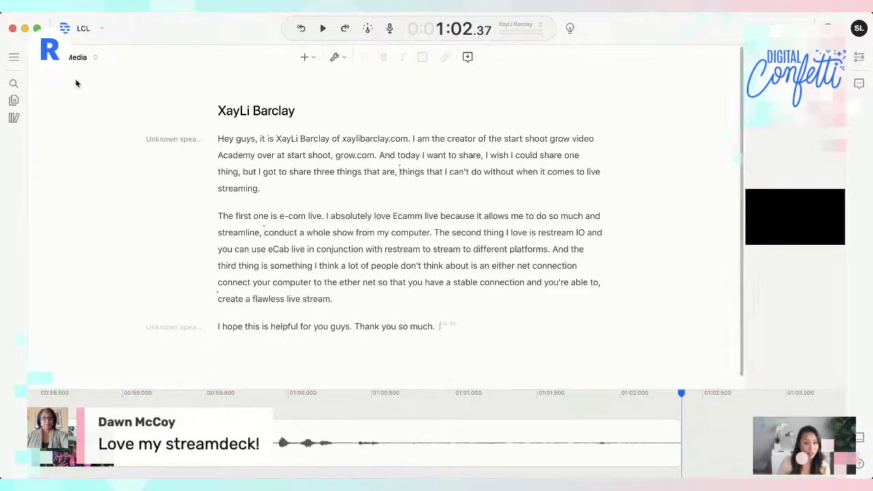
pyautogui.click(337, 155)
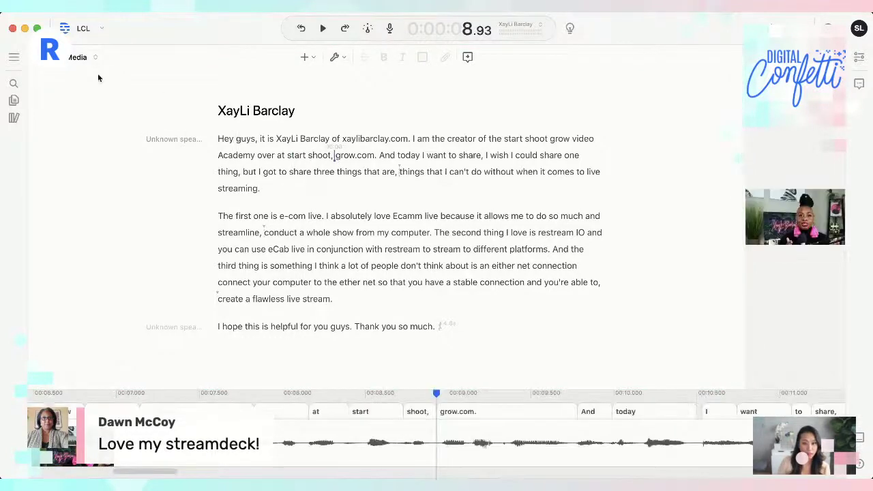
pyautogui.click(79, 57)
pyautogui.click(68, 110)
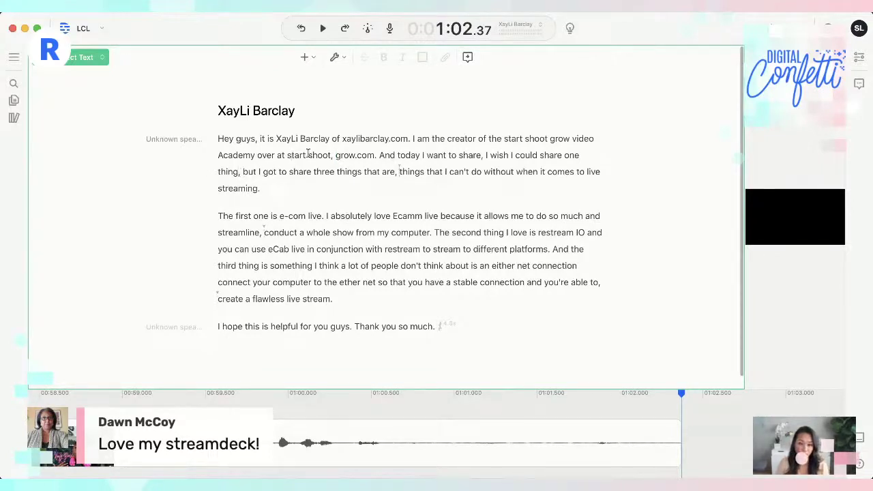
# Review the composition properties, the comments and the script tools for word gaps and filler words
pyautogui.click(862, 60)
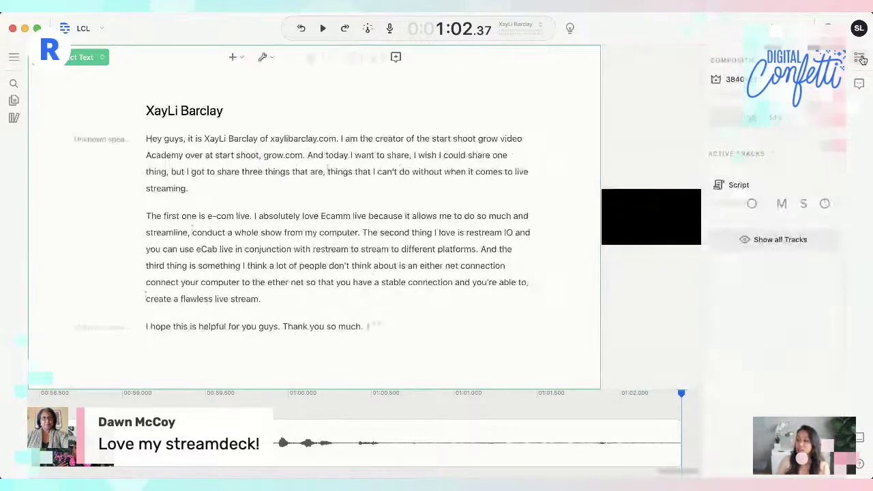
pyautogui.click(861, 84)
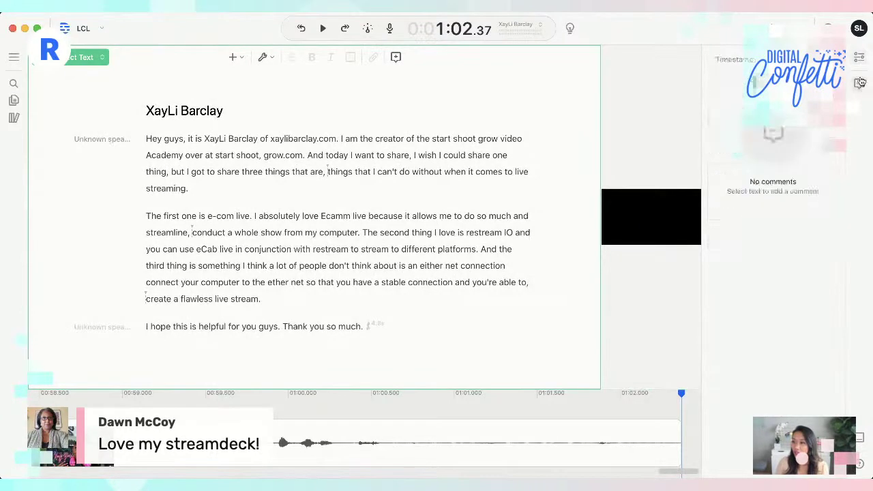
pyautogui.click(860, 58)
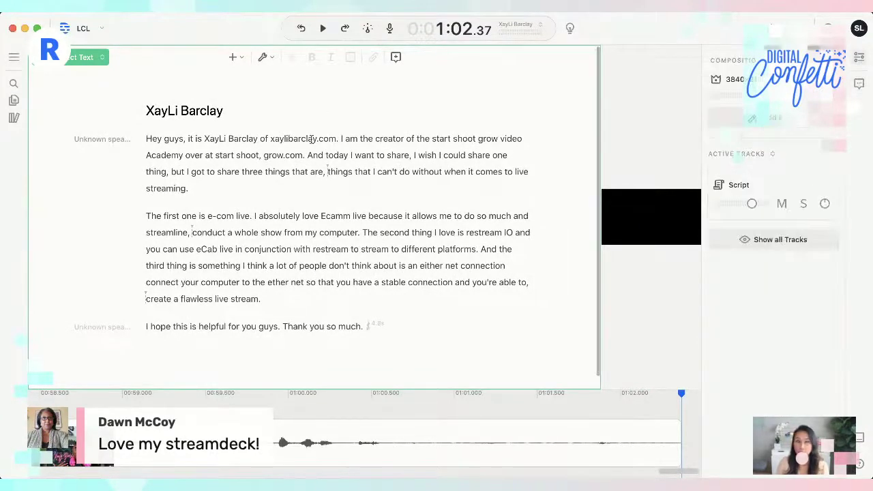
pyautogui.click(266, 57)
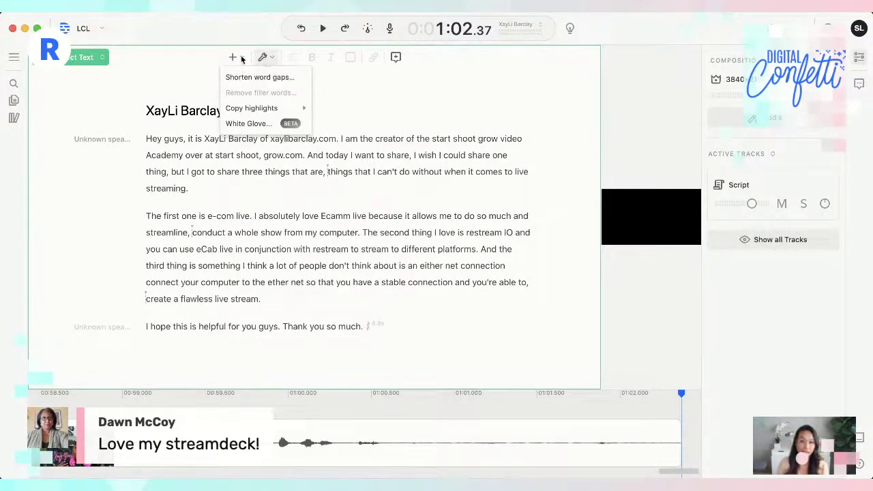
pyautogui.click(261, 58)
pyautogui.click(260, 58)
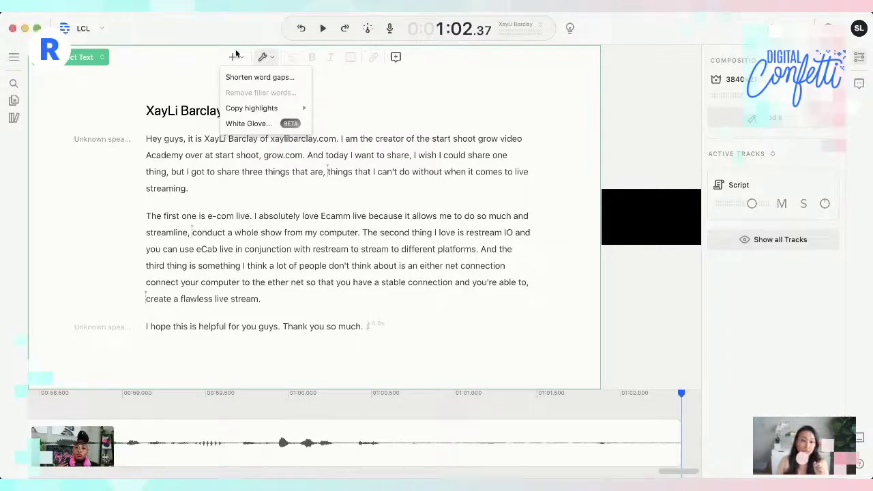
# Insert Fancy Captions at the end of the composition, after "Thank you so much."
pyautogui.click(237, 59)
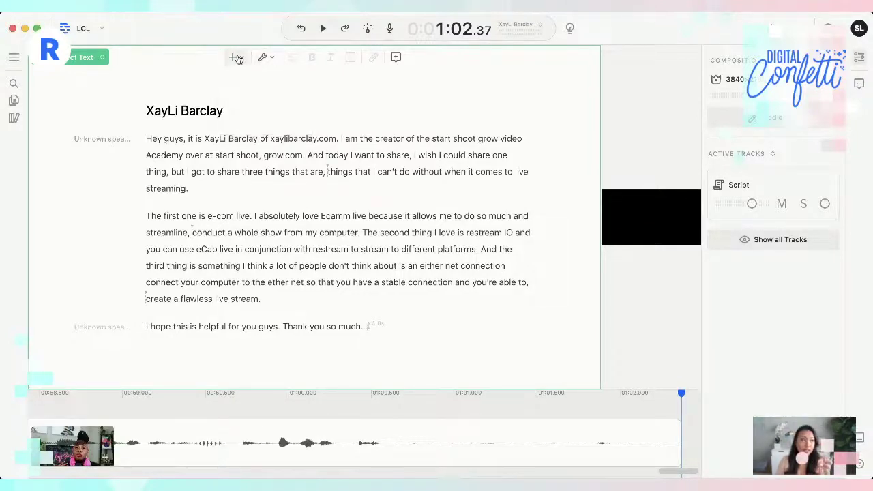
pyautogui.click(237, 59)
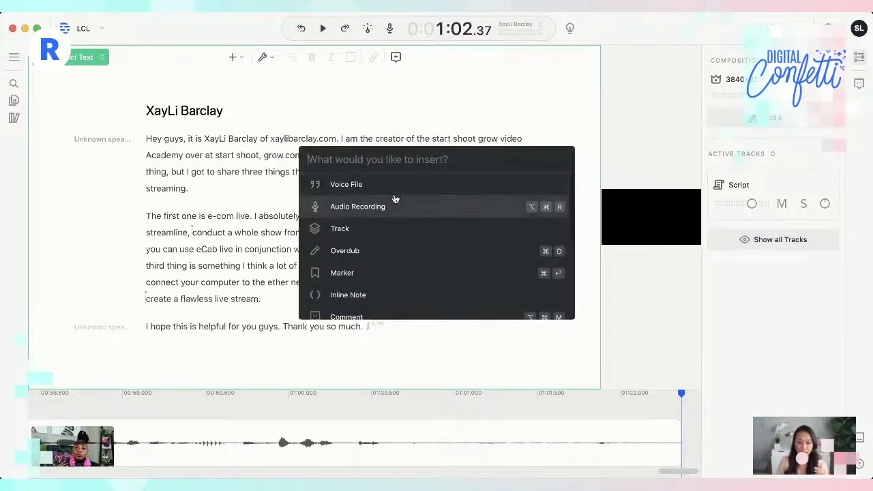
pyautogui.scroll(-5, 419, 256)
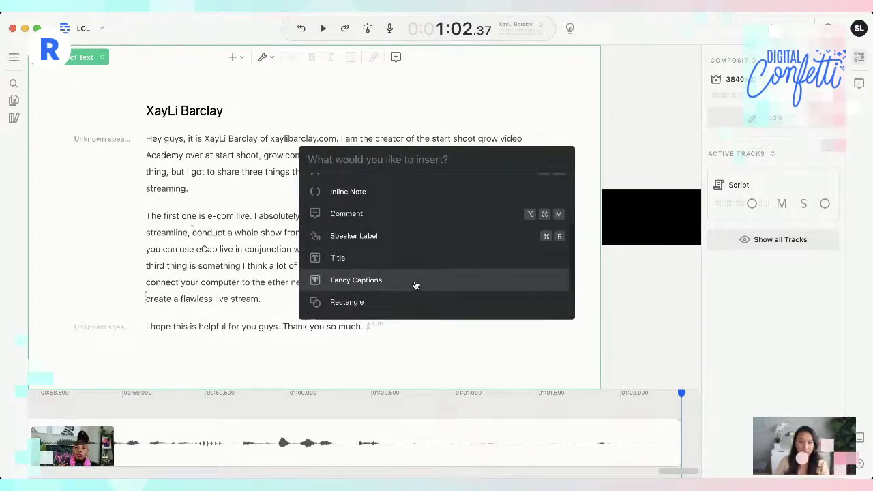
pyautogui.click(415, 285)
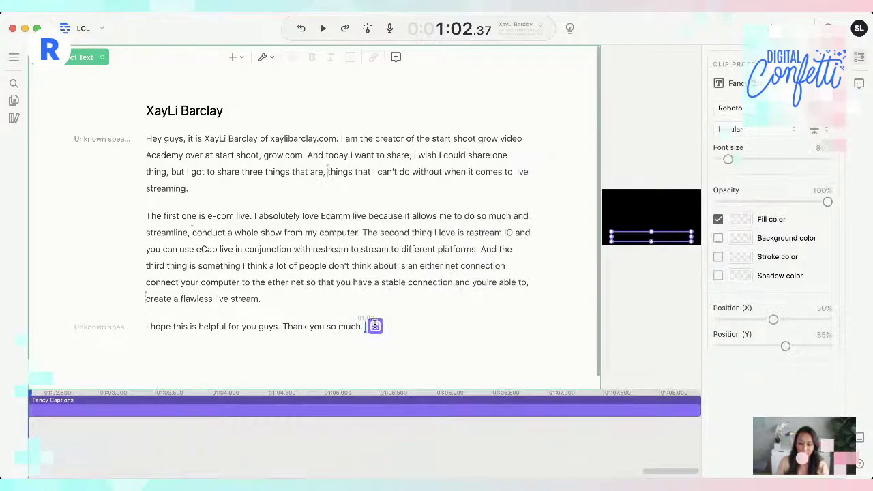
pyautogui.hscroll(-5, 366, 429)
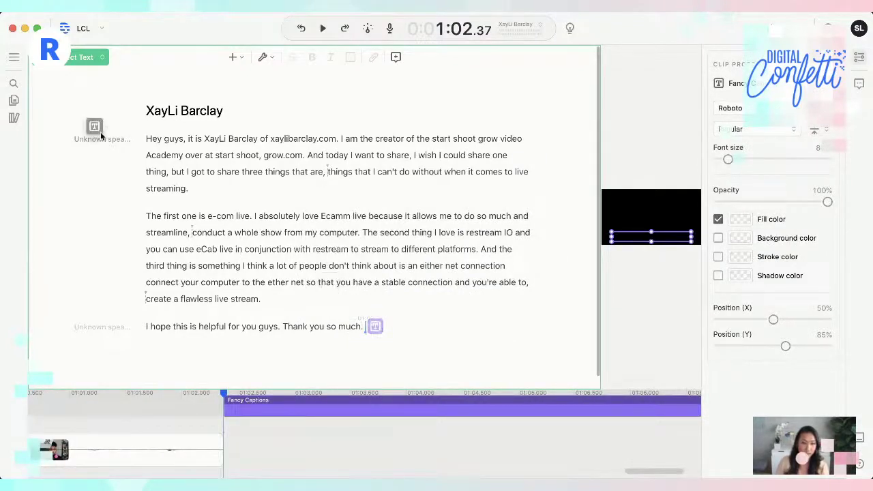
# Try to insert a second Fancy Captions track before "Hey guys" at the start of the transcript
pyautogui.click(145, 139)
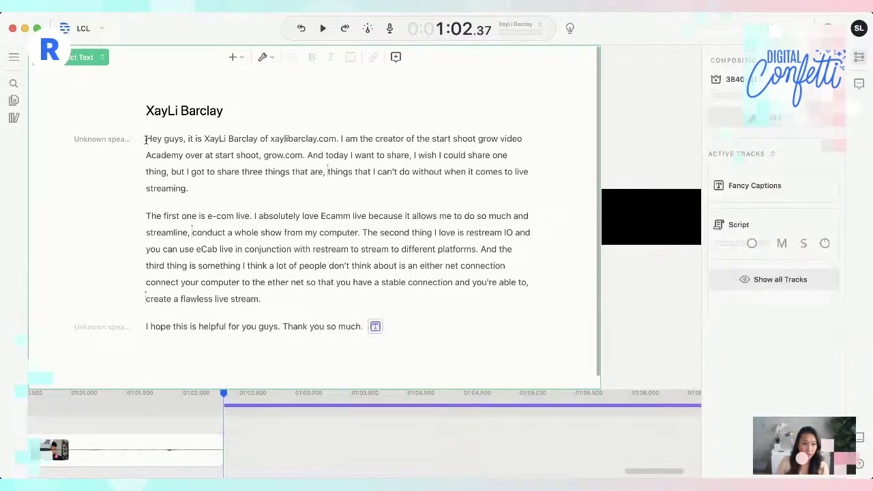
pyautogui.click(239, 58)
pyautogui.scroll(-5, 373, 253)
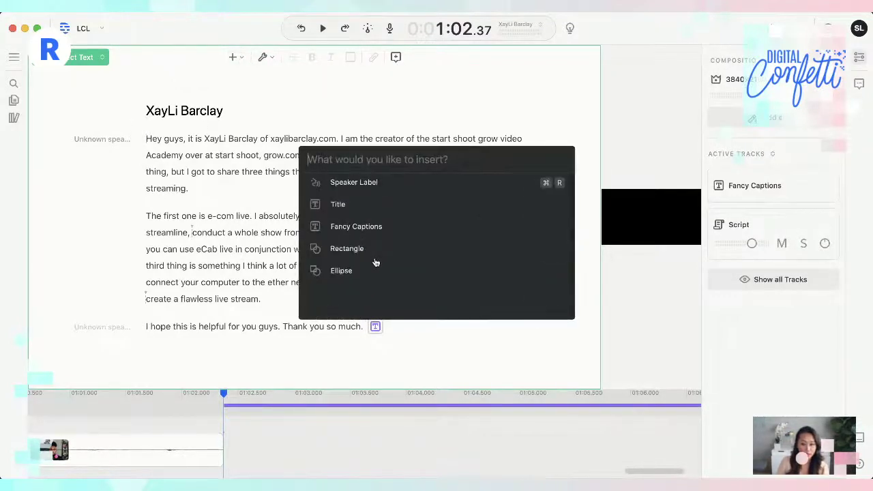
pyautogui.click(381, 220)
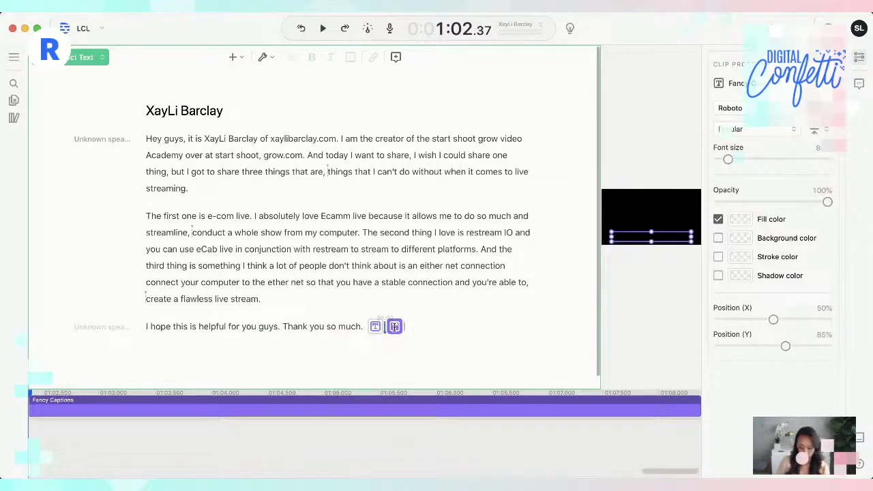
pyautogui.click(415, 325)
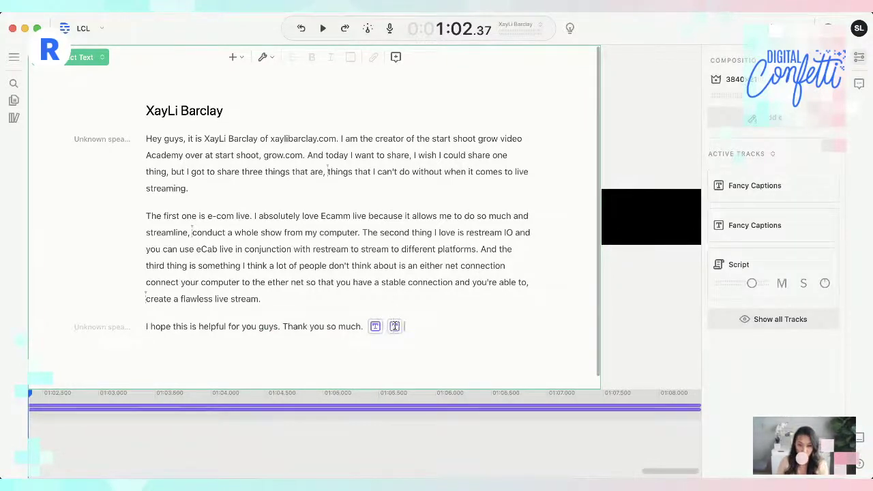
# Delete both Fancy Captions tracks after the last sentence of the transcript
pyautogui.click(395, 326)
pyautogui.rightClick(395, 327)
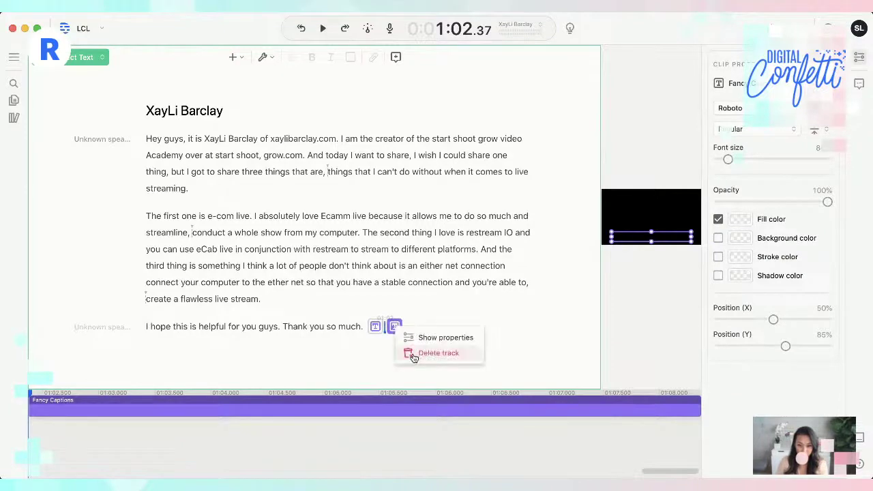
pyautogui.click(410, 353)
pyautogui.click(376, 327)
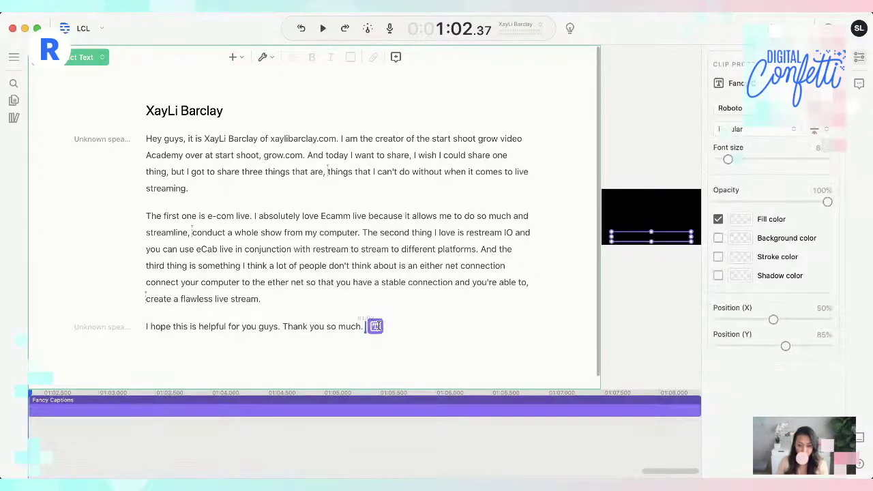
pyautogui.rightClick(375, 326)
pyautogui.click(391, 353)
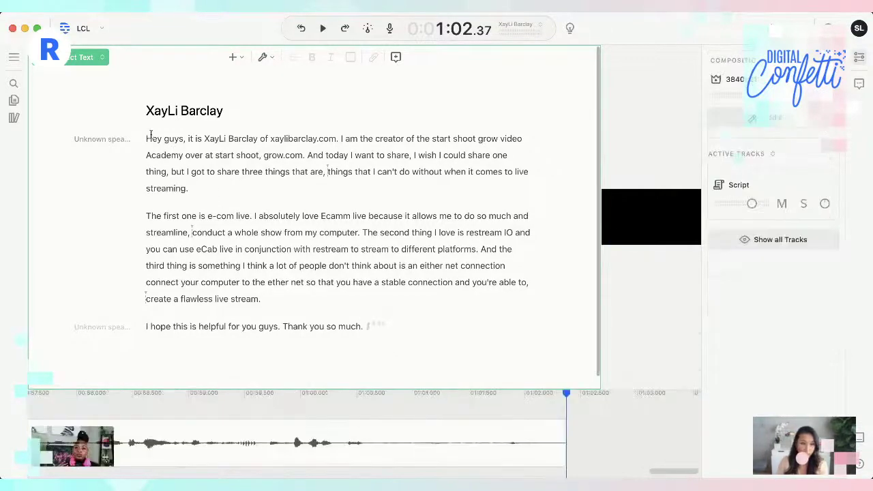
# Place the playhead before "Hey" at the start of the script, insert Fancy Captions there and hide the properties sidebar
pyautogui.click(146, 137)
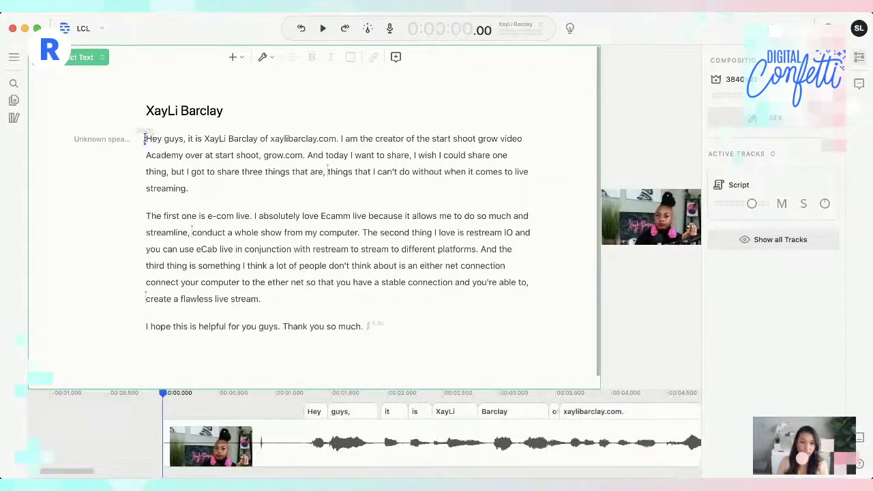
pyautogui.rightClick(147, 138)
pyautogui.click(210, 129)
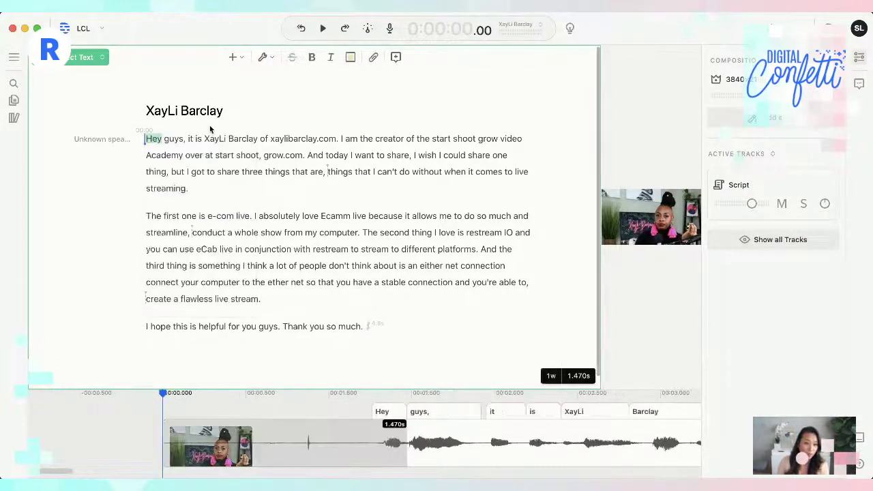
pyautogui.click(145, 138)
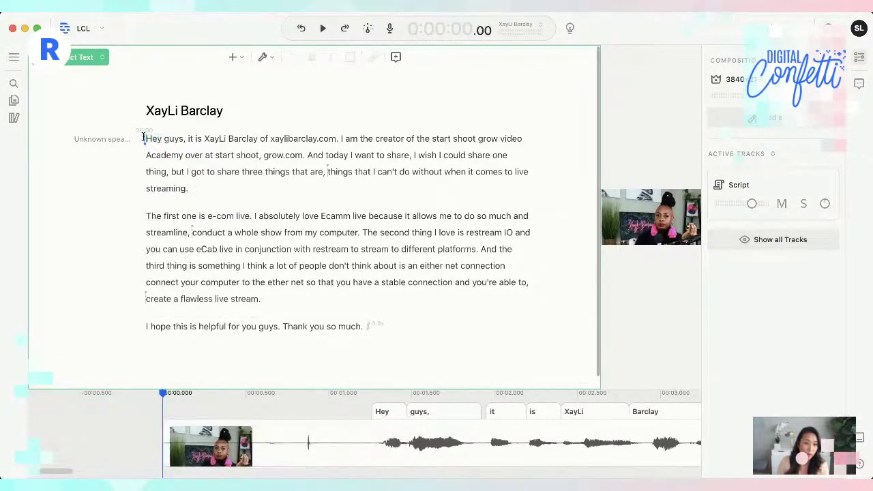
pyautogui.click(237, 57)
pyautogui.scroll(-4, 399, 276)
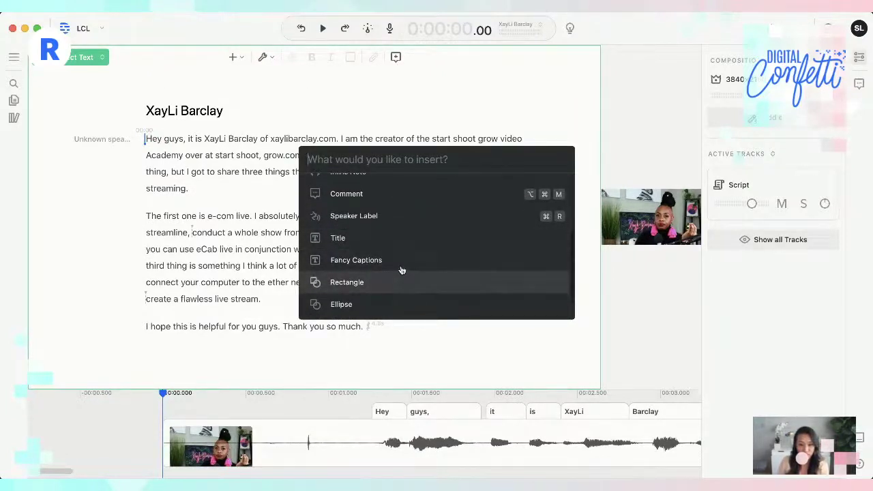
pyautogui.click(400, 260)
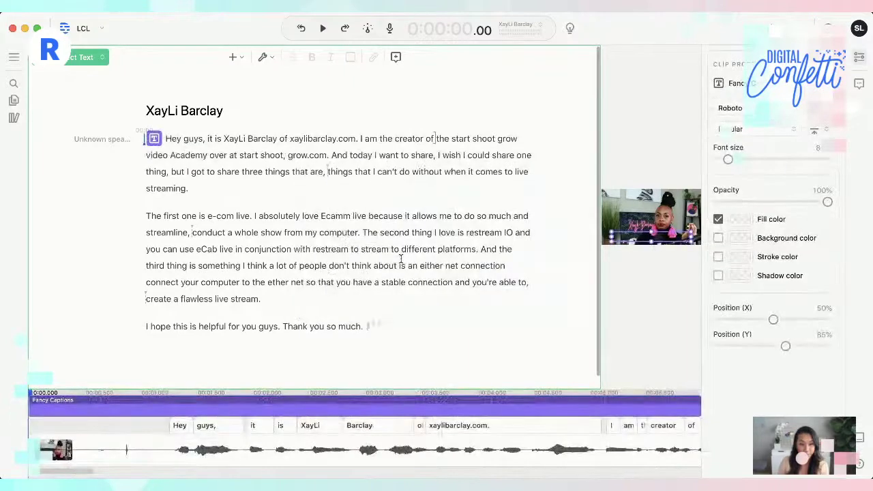
pyautogui.click(860, 58)
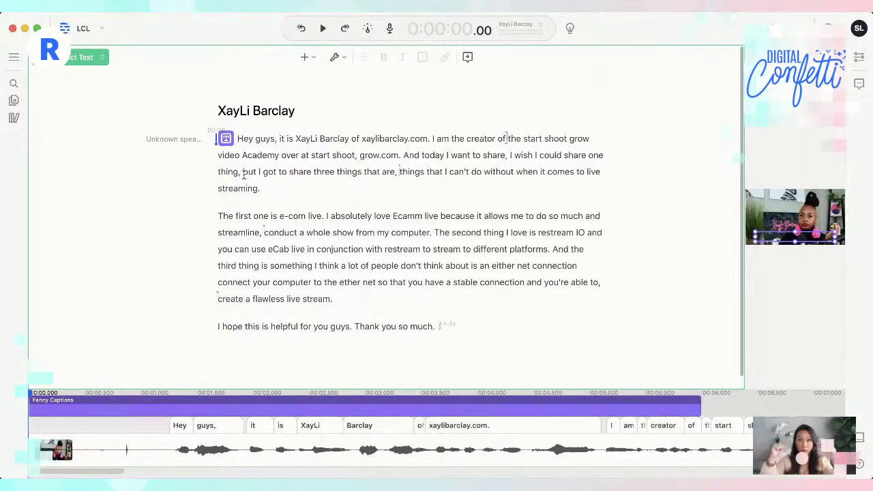
# Preview the Fancy Captions over the opening words and set their font to Josefin Sans at size 12
pyautogui.press('space')
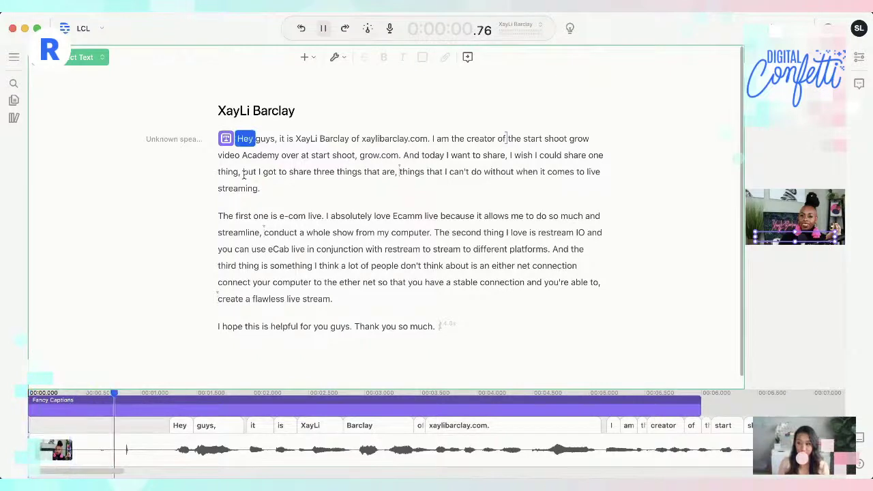
pyautogui.press('space')
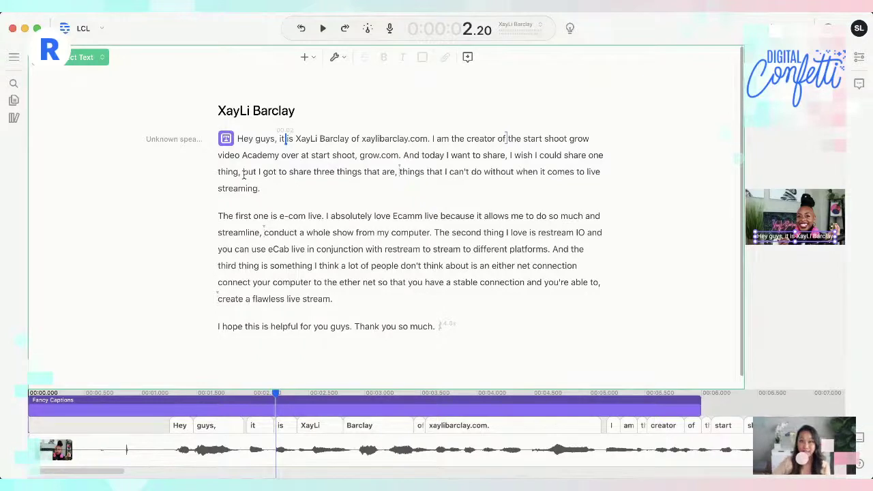
pyautogui.click(859, 60)
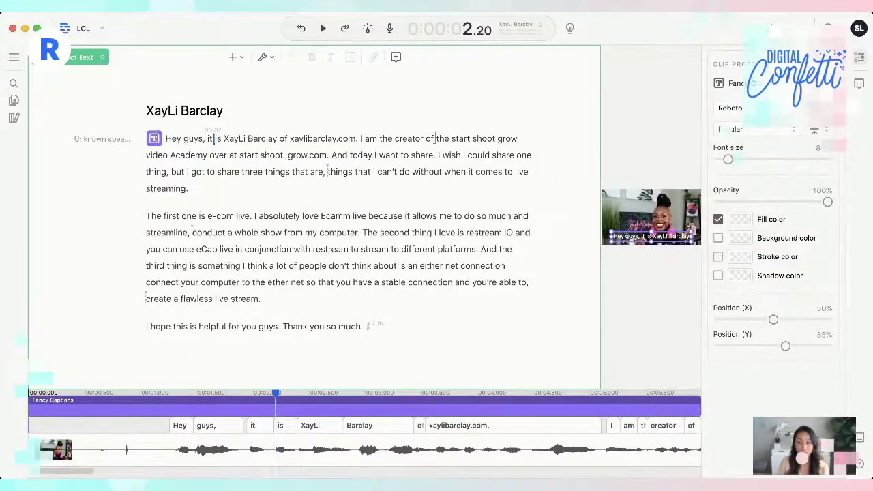
pyautogui.click(730, 108)
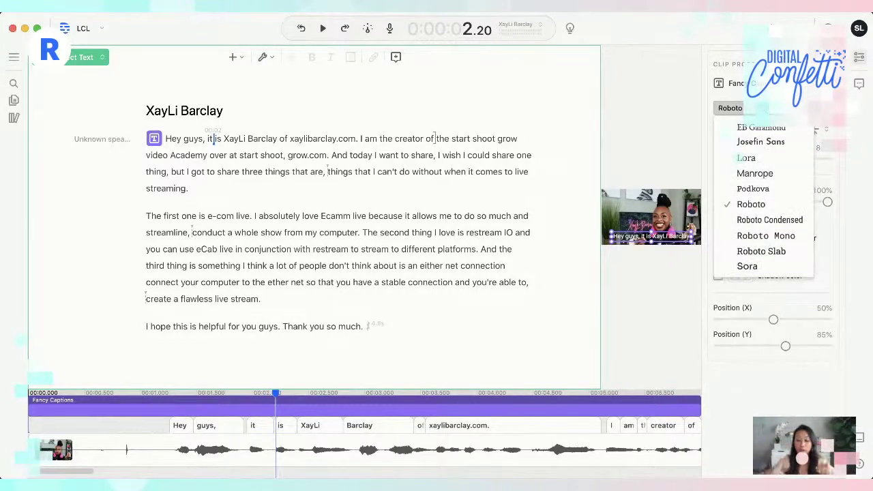
pyautogui.click(775, 142)
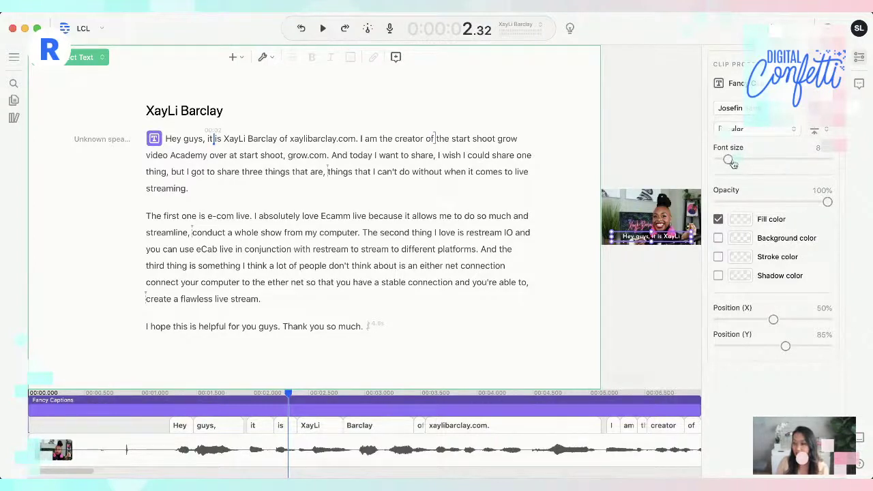
pyautogui.moveTo(728, 159)
pyautogui.mouseDown()
pyautogui.moveTo(746, 161)
pyautogui.moveTo(733, 160)
pyautogui.mouseUp()
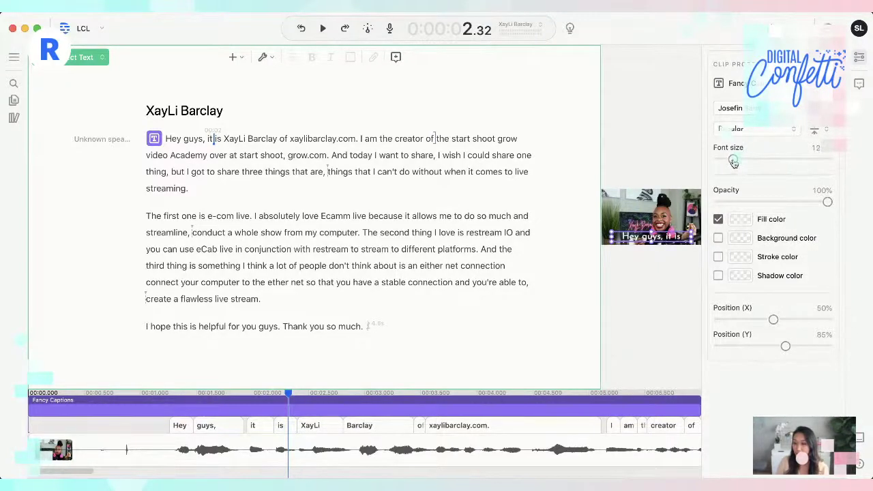
# Enable a background color for the Fancy Captions and make it red
pyautogui.click(718, 239)
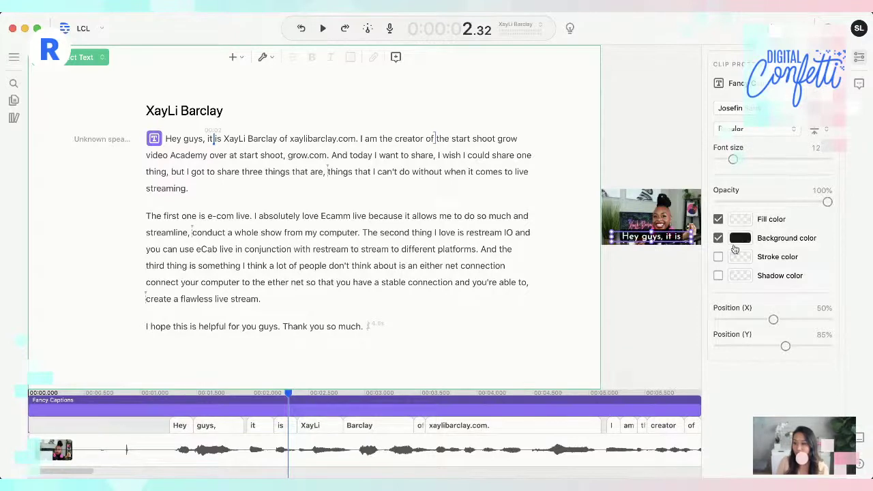
pyautogui.click(741, 240)
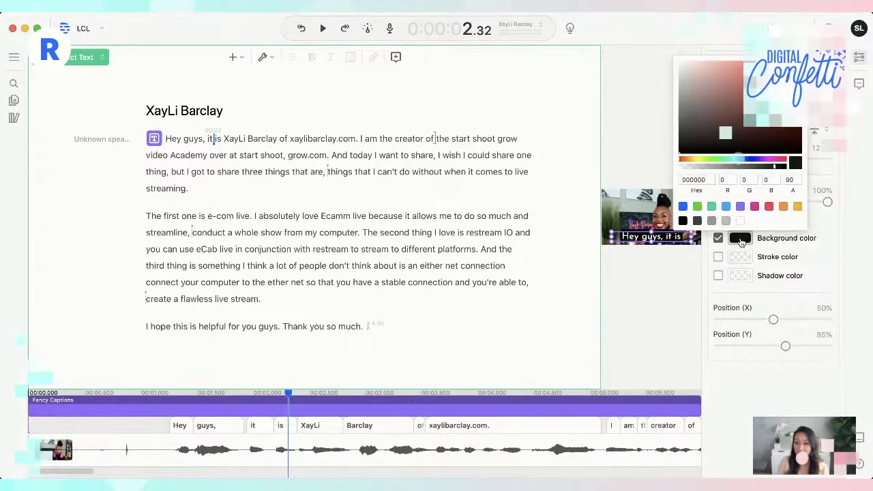
pyautogui.click(769, 208)
pyautogui.click(622, 297)
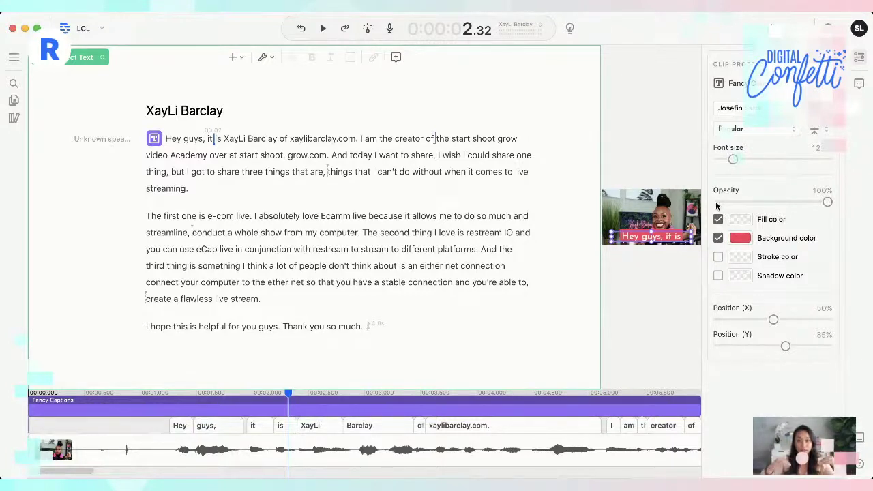
# Look through the kinds of items that can be inserted, from Voice File to Cue, and hide the properties sidebar
pyautogui.click(238, 60)
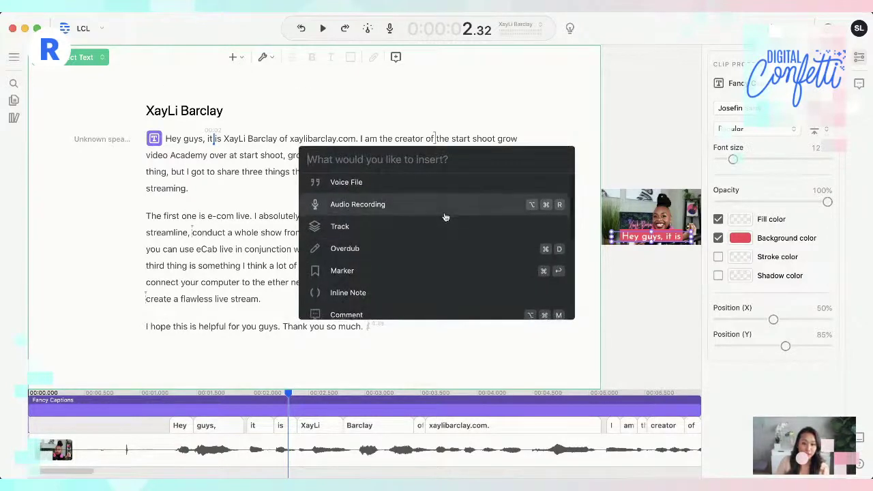
pyautogui.scroll(-3, 445, 217)
pyautogui.scroll(-2, 445, 217)
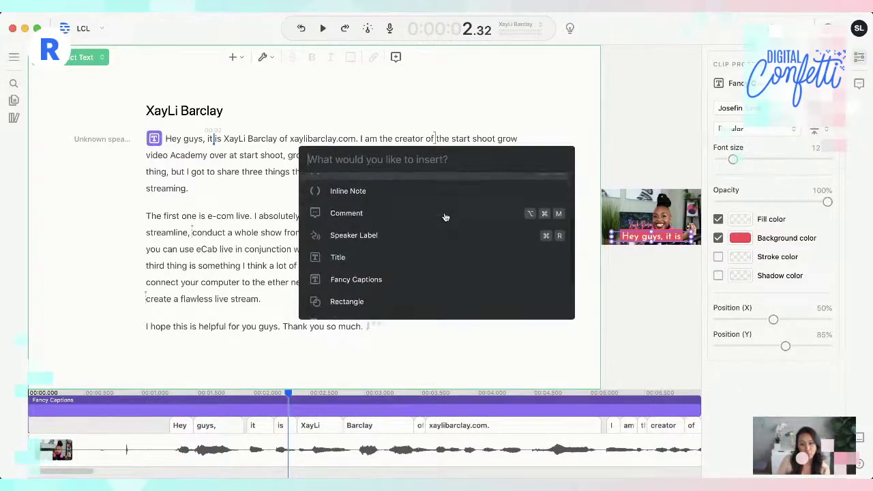
pyautogui.scroll(-2, 446, 217)
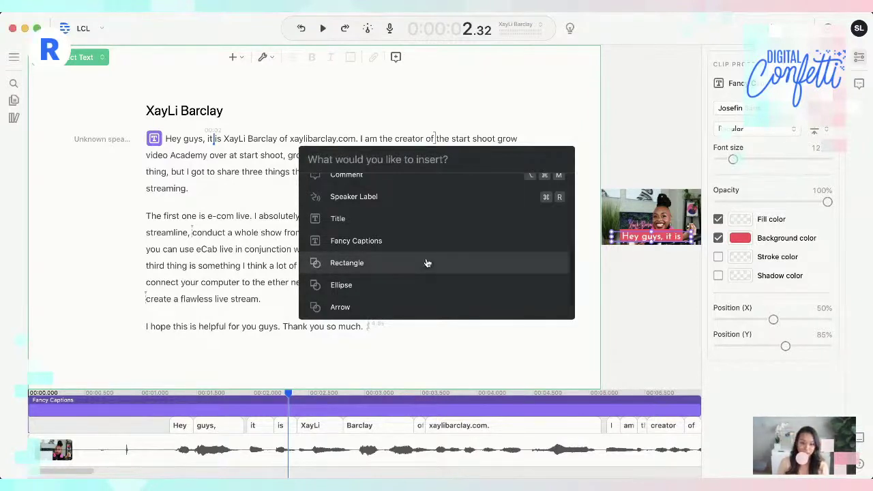
pyautogui.scroll(-1, 427, 262)
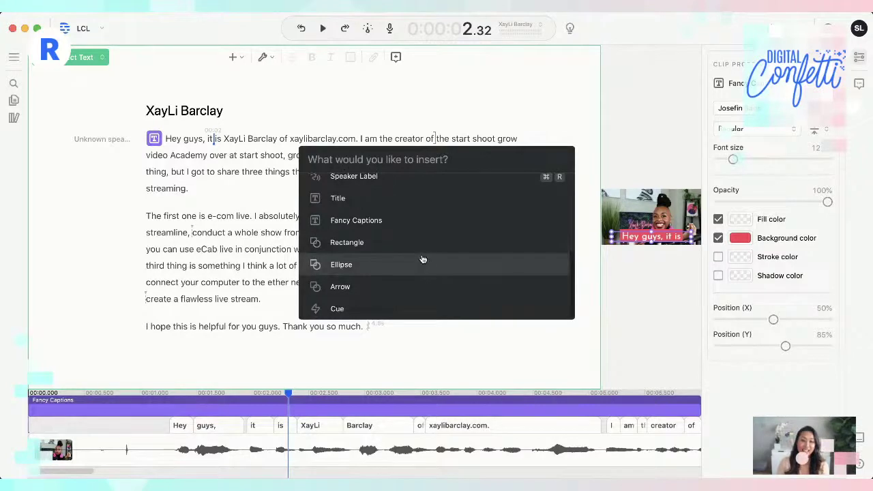
pyautogui.scroll(5, 410, 254)
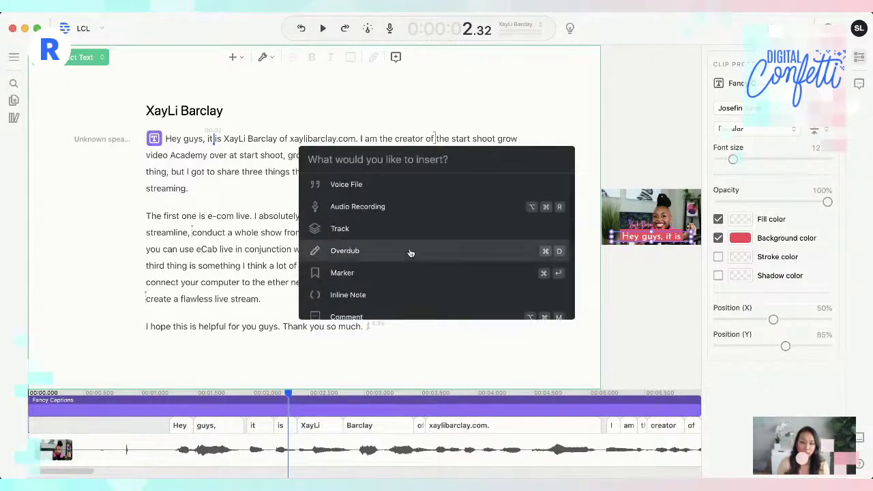
pyautogui.press('Escape')
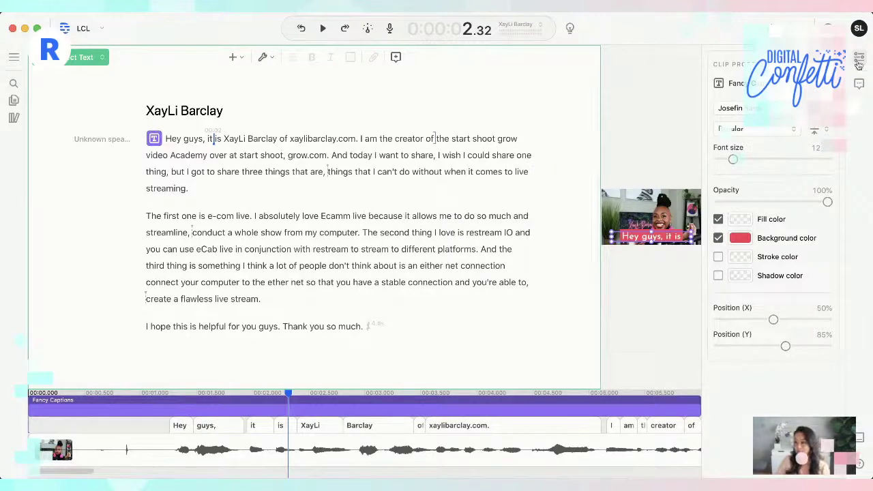
pyautogui.press('Escape')
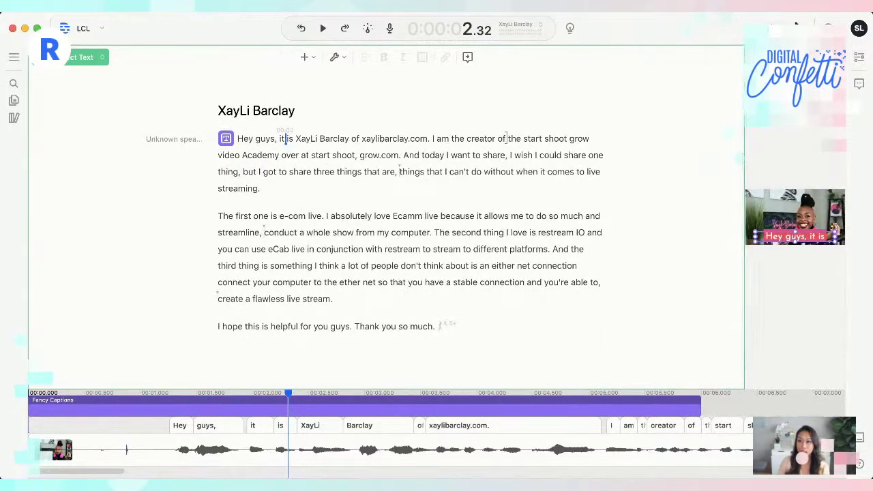
# Check the project's access settings and the options of the Fancy Captions track at the start of the script
pyautogui.click(827, 28)
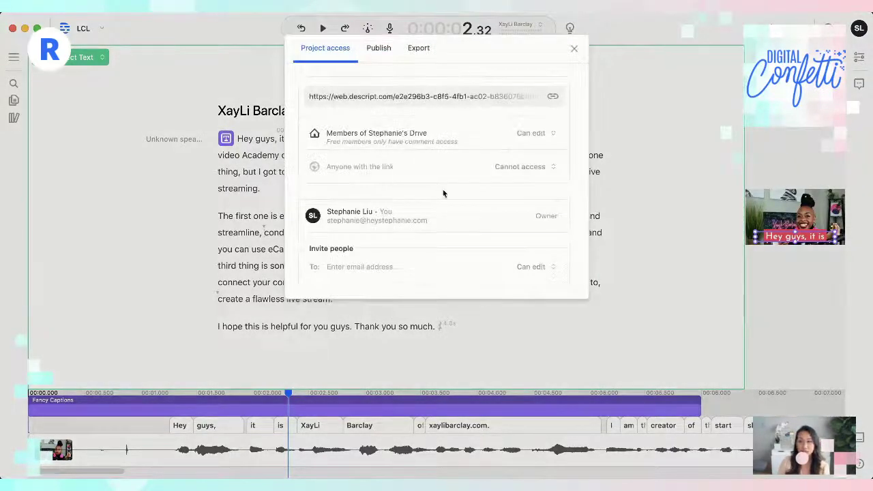
pyautogui.click(574, 49)
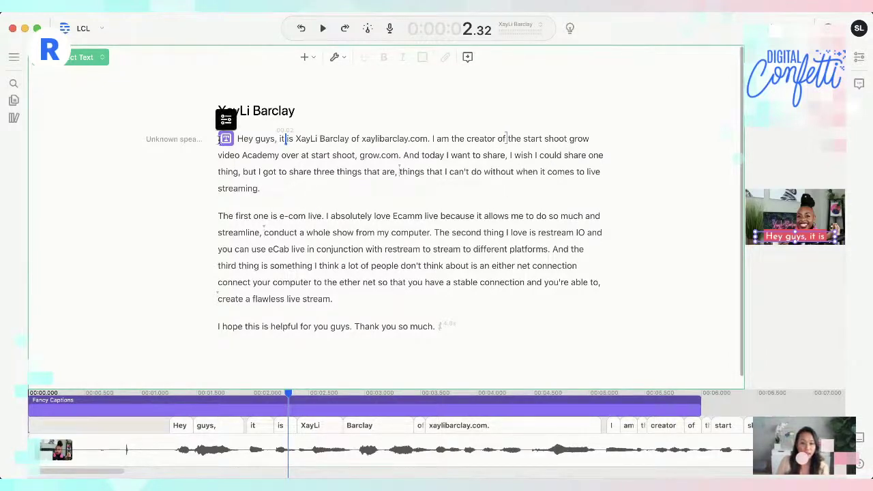
pyautogui.click(217, 138)
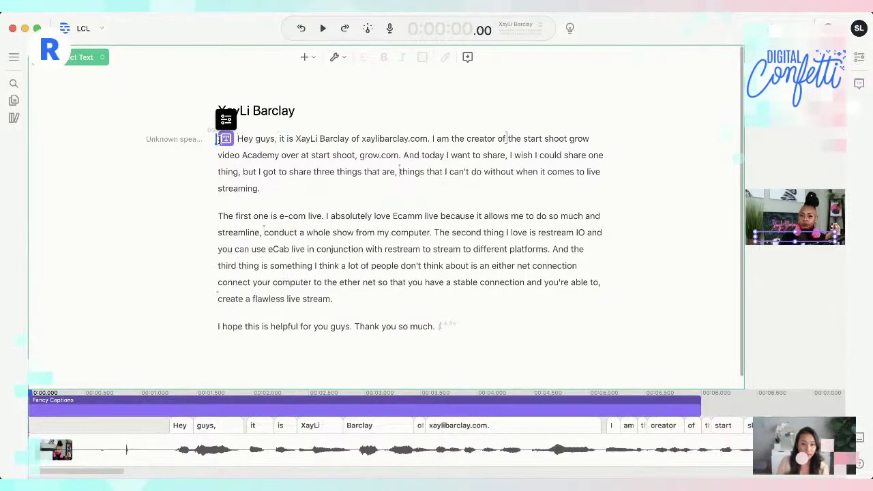
pyautogui.click(226, 138)
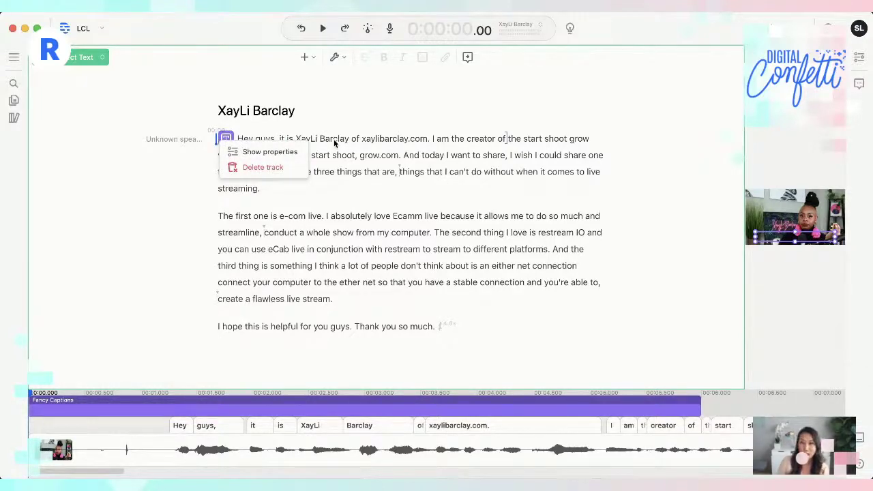
pyautogui.click(380, 164)
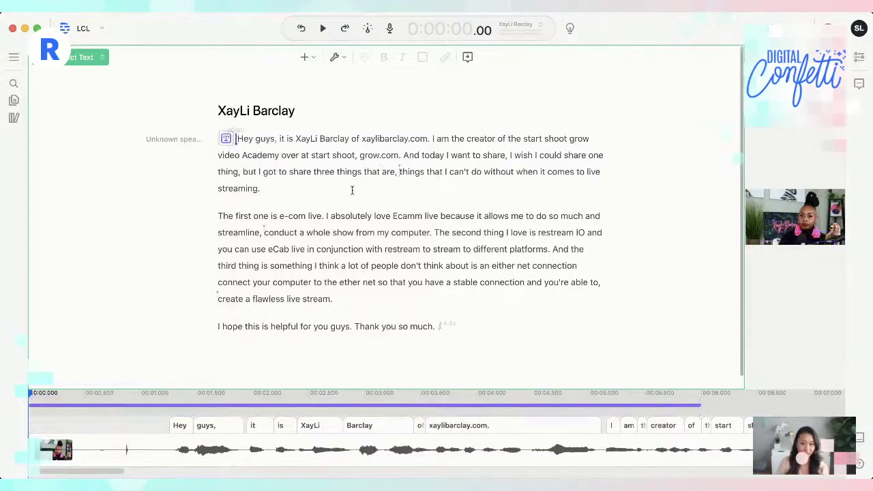
# Comment "Hey can you make sure that her name is spelled correctly. Or can you make the website a text overlay?" on the speaker's first name
pyautogui.click(294, 139)
pyautogui.click(313, 56)
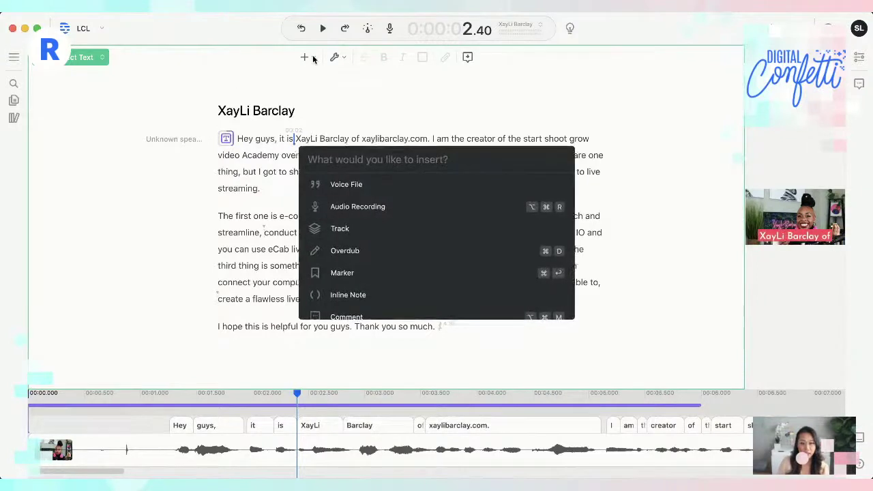
pyautogui.click(395, 316)
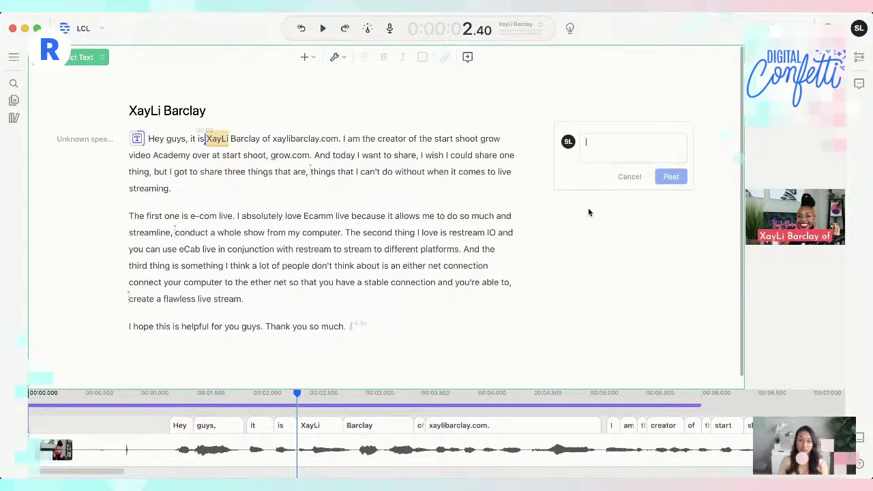
pyautogui.write('Hey')
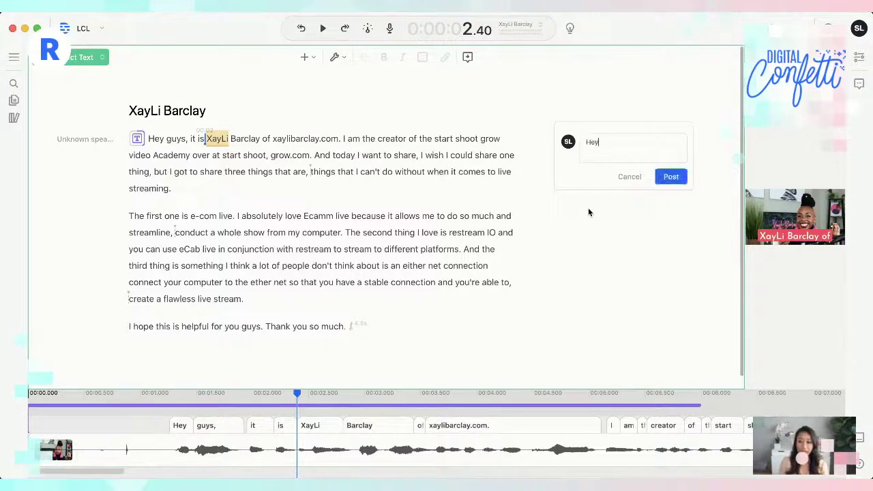
pyautogui.write(' can you make sure th')
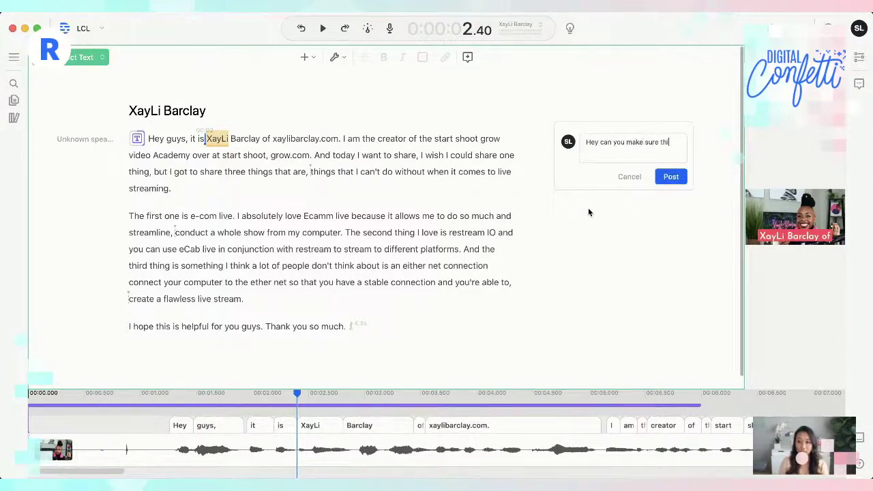
pyautogui.write('at her n')
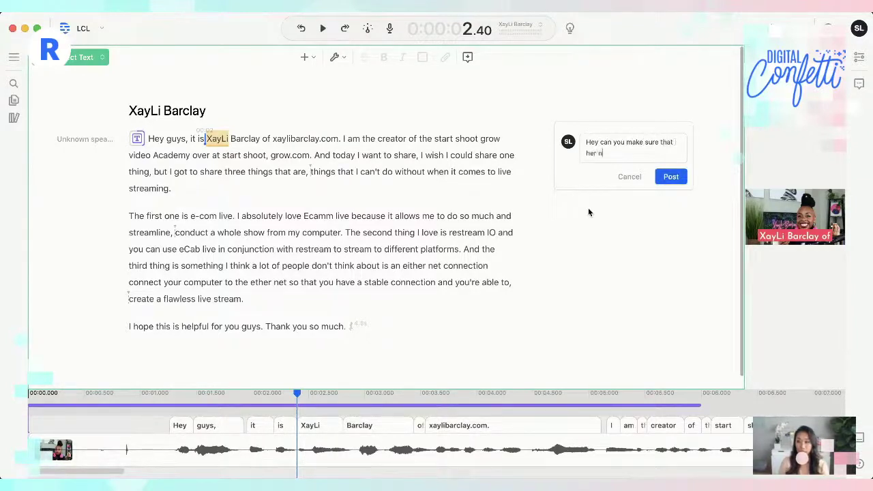
pyautogui.write('ame is spelled correc')
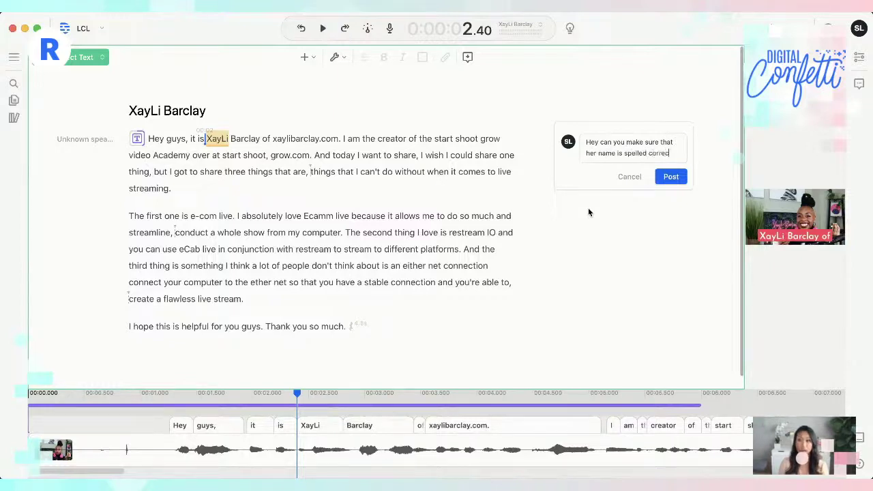
pyautogui.write('tly. Or can')
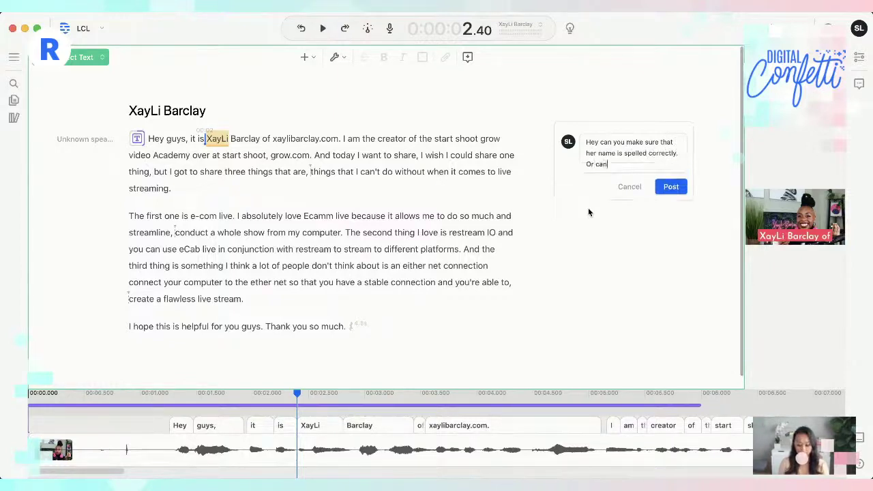
pyautogui.write(' you make the website a te')
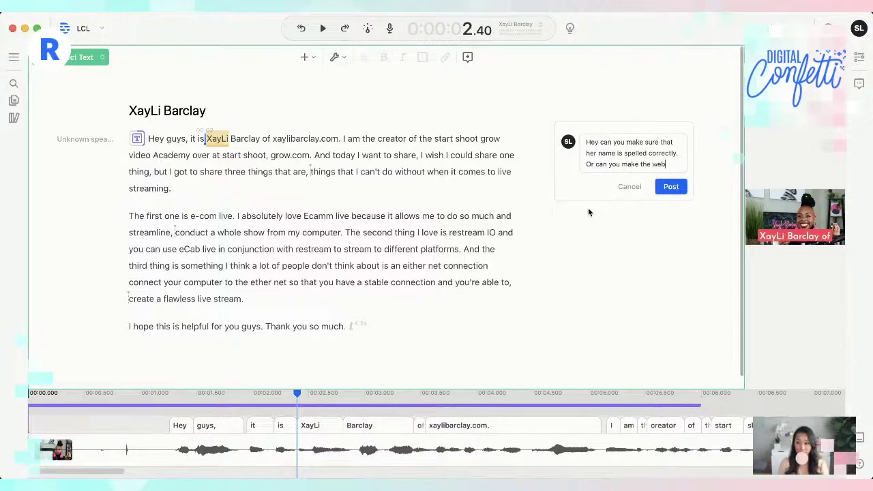
pyautogui.write('xt overlay?')
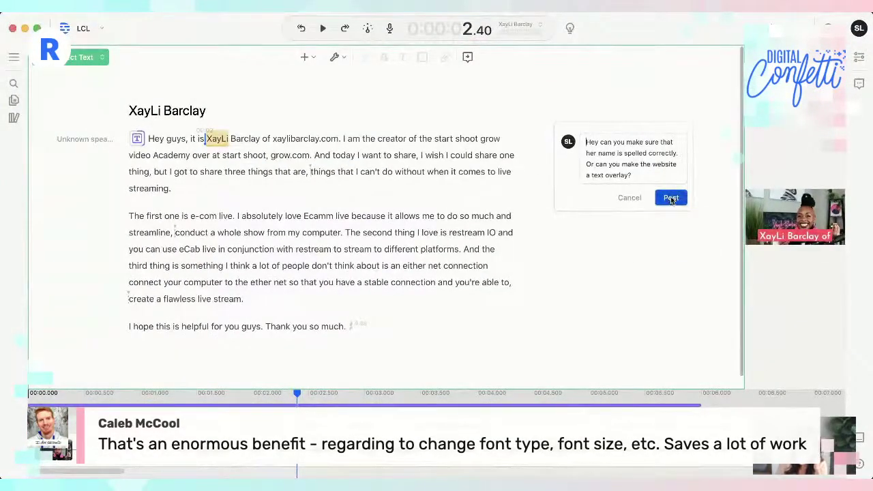
pyautogui.click(672, 199)
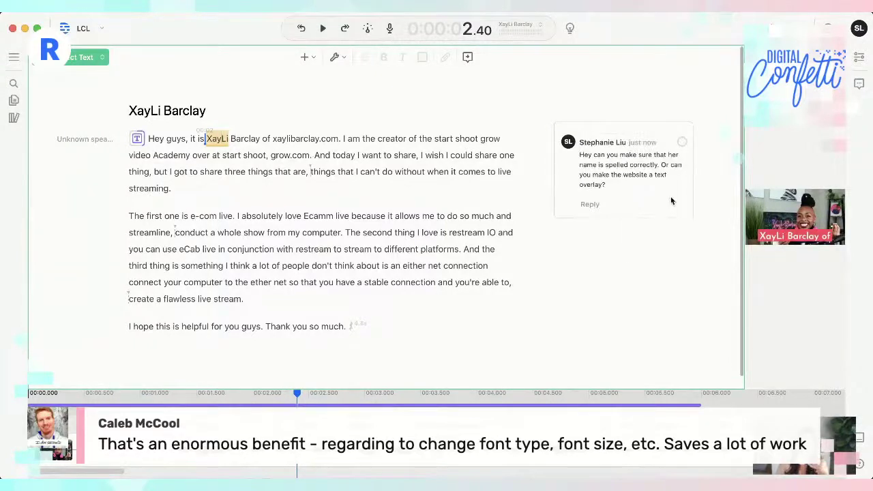
# Try to mention a collaborator with @ in a reply to the posted comment, and discard the reply
pyautogui.click(590, 204)
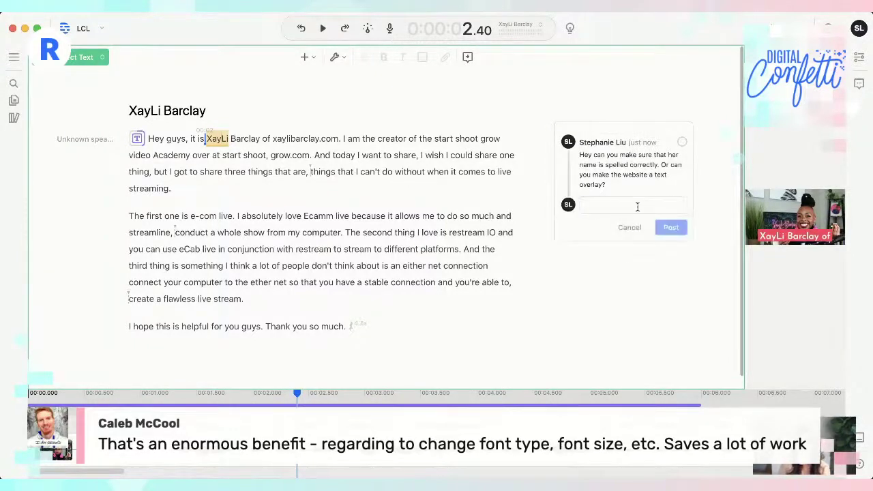
pyautogui.write('@la')
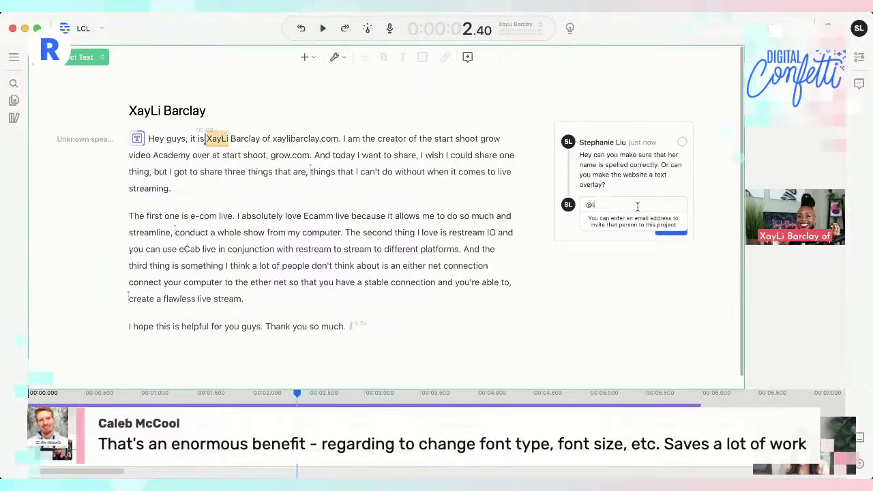
pyautogui.press('BackSpace')
pyautogui.press('BackSpace')
pyautogui.write('@')
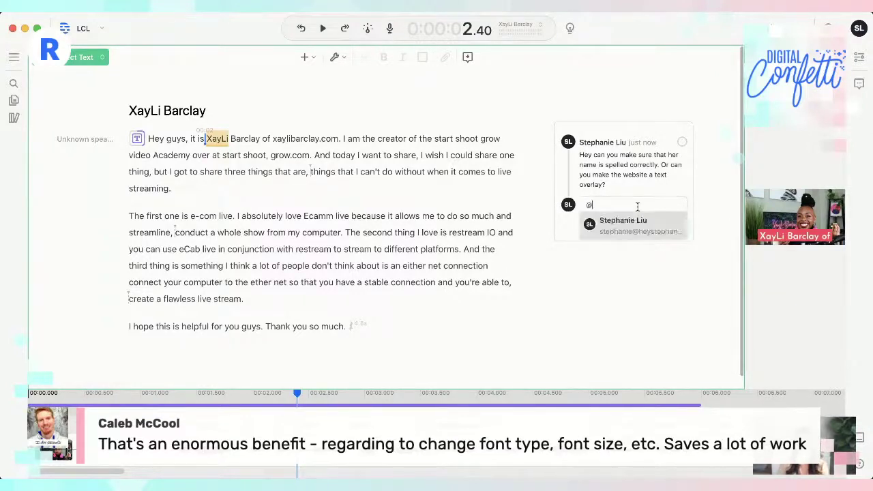
pyautogui.click(658, 270)
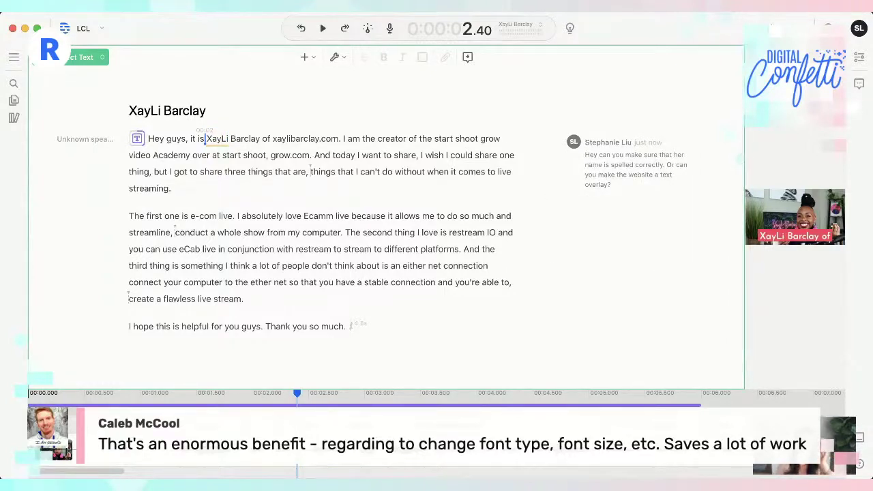
# Open the Business vs Busyness-1 composition from the project's list and examine its timeline through to the end of the clip
pyautogui.click(15, 60)
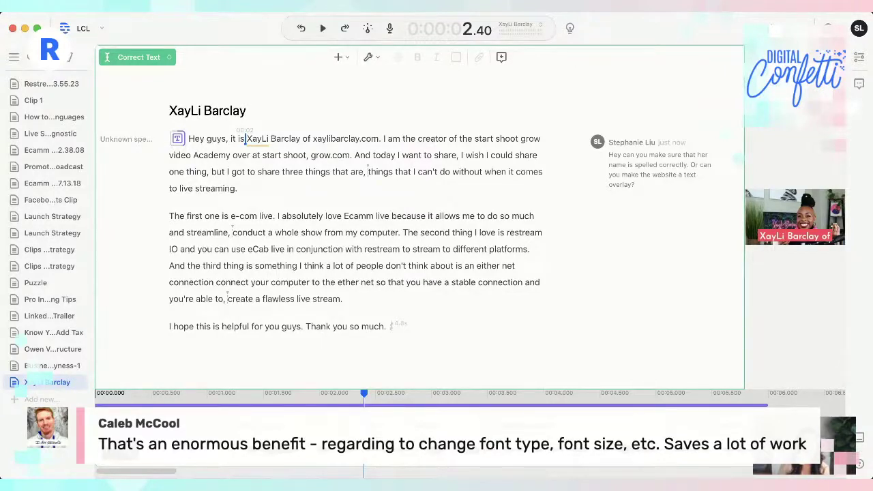
pyautogui.click(60, 366)
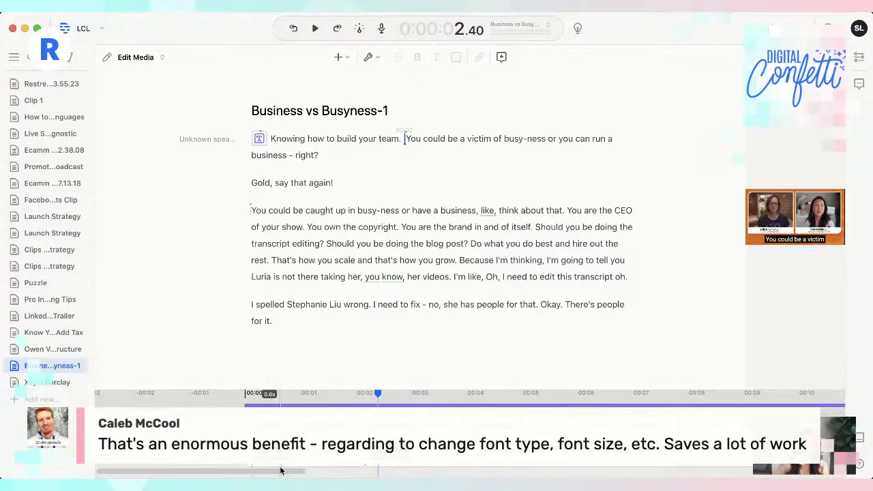
pyautogui.hscroll(5, 400, 396)
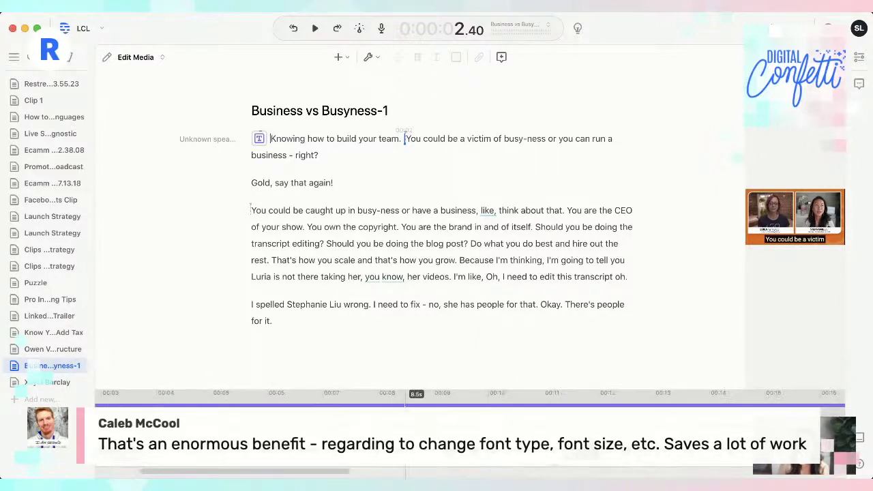
pyautogui.hscroll(6, 405, 399)
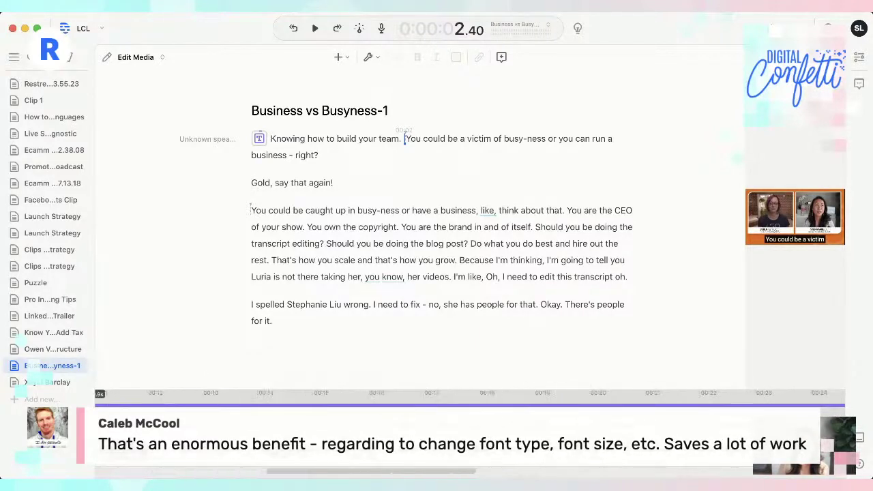
pyautogui.hscroll(10, 471, 393)
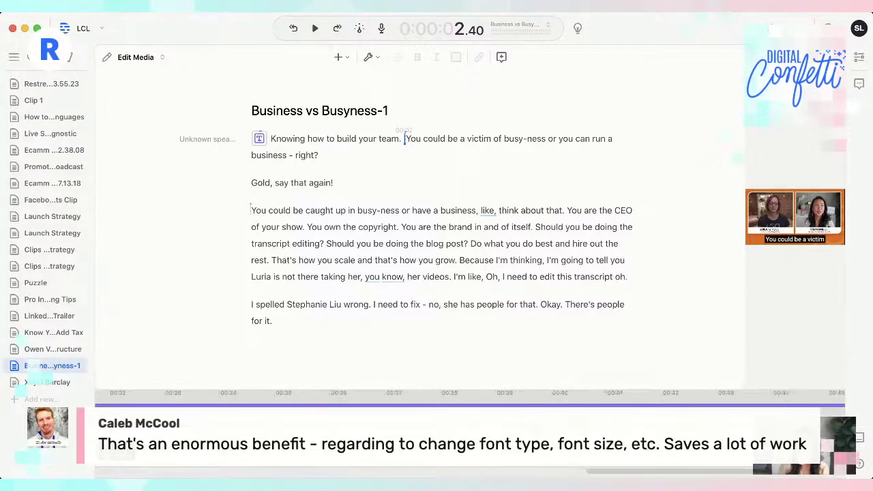
pyautogui.hscroll(2, 471, 396)
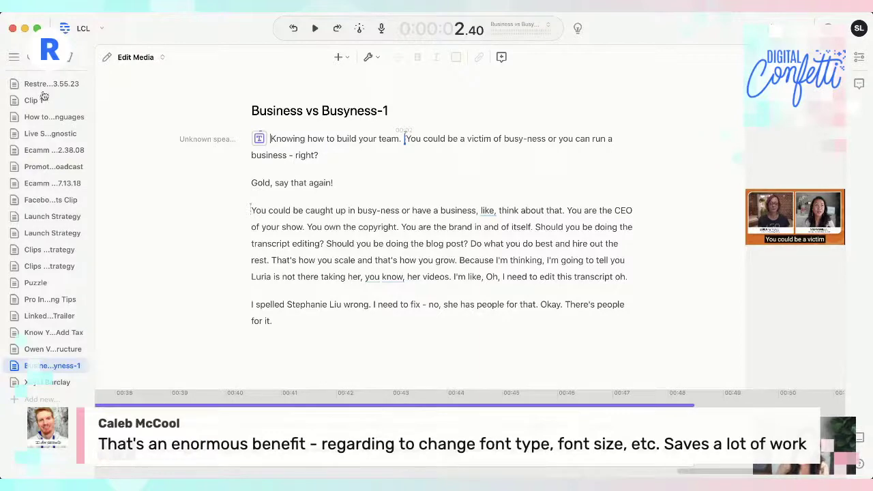
pyautogui.click(44, 96)
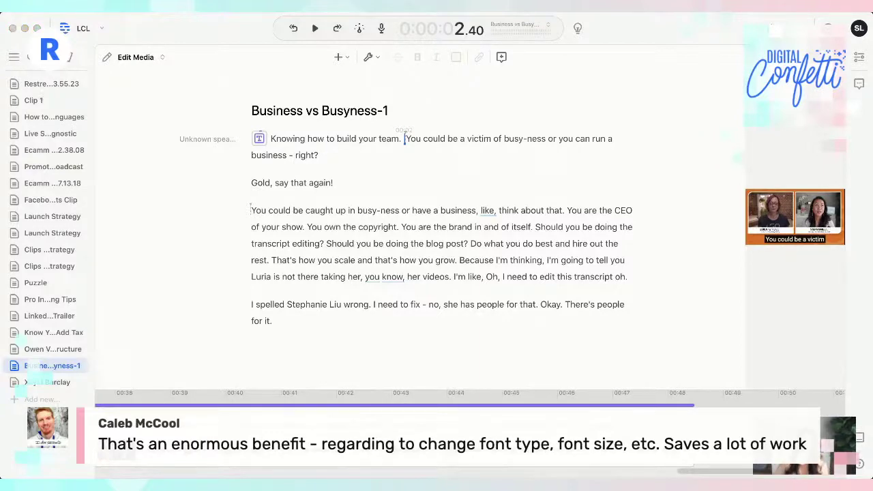